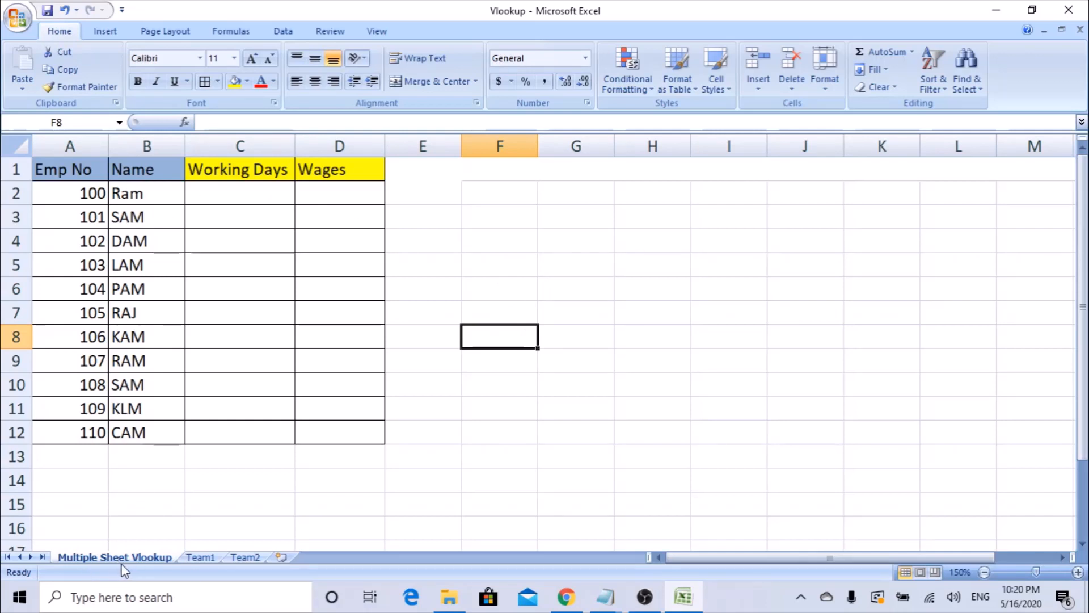
Step: Compare the Emp No and Name data on the Multiple Sheet Vlookup sheet with the Team1 and Team2 source sheets
{"action": "left_click", "coordinate": [195, 557]}
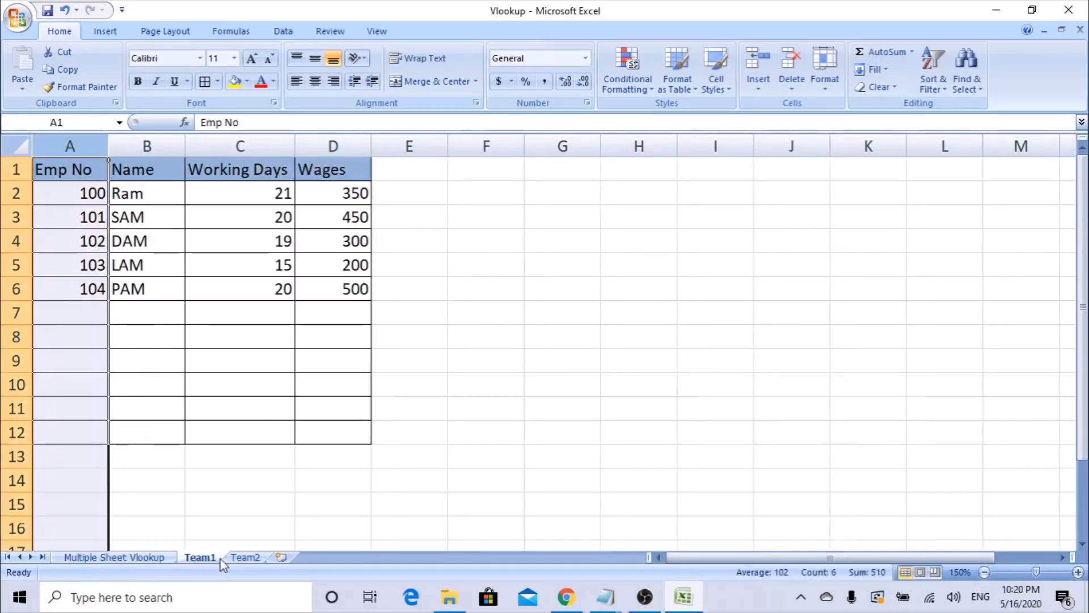
{"action": "left_click", "coordinate": [243, 557]}
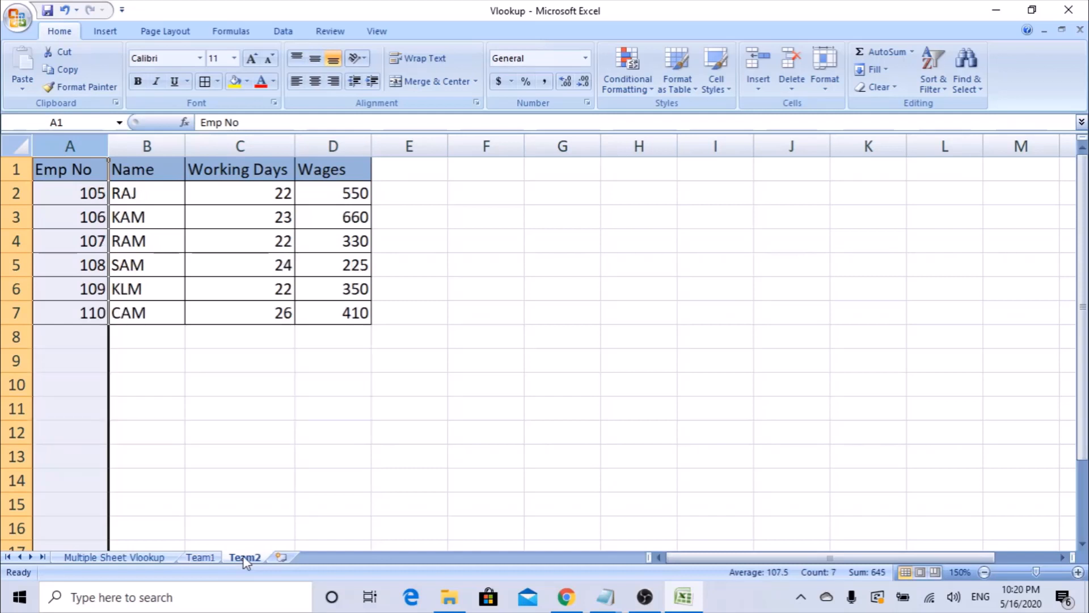
{"action": "left_click", "coordinate": [135, 557]}
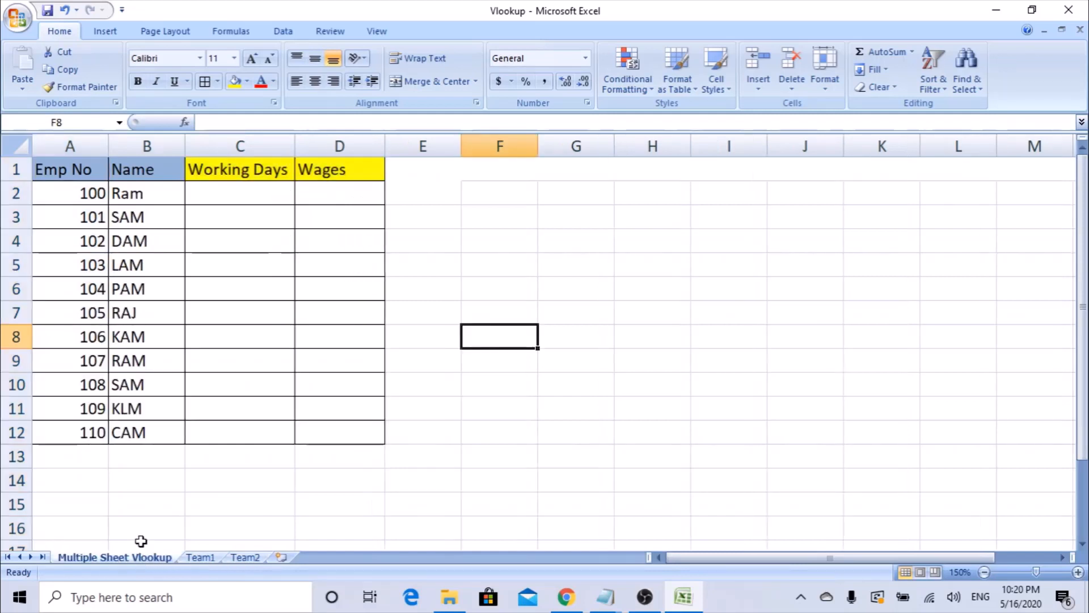
{"action": "left_click", "coordinate": [73, 145]}
{"action": "left_click", "coordinate": [143, 142]}
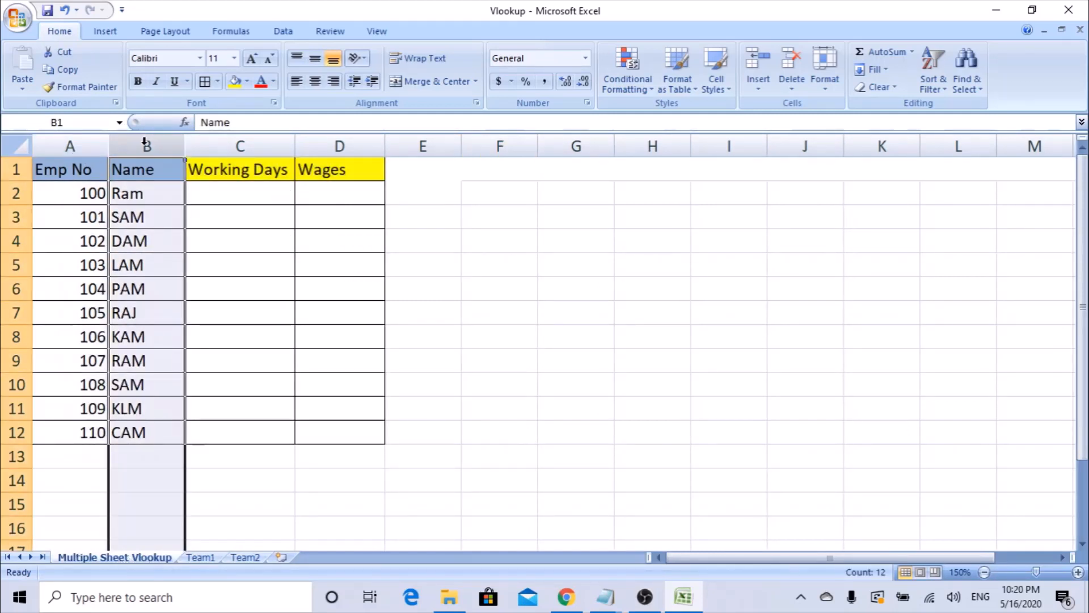
{"action": "left_click_drag", "start_coordinate": [81, 145], "coordinate": [126, 142]}
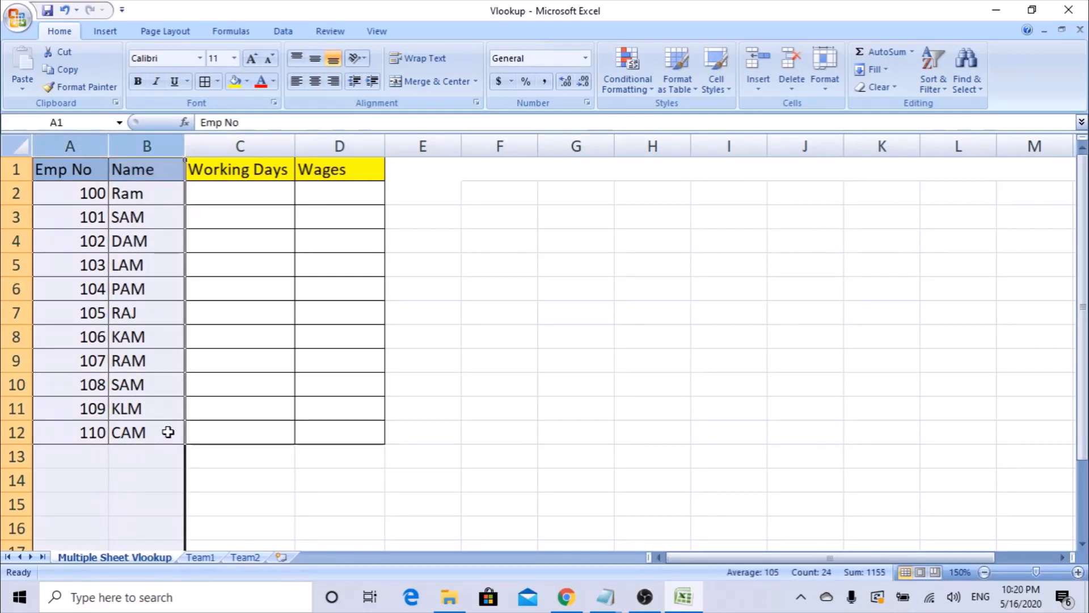
{"action": "left_click", "coordinate": [202, 558]}
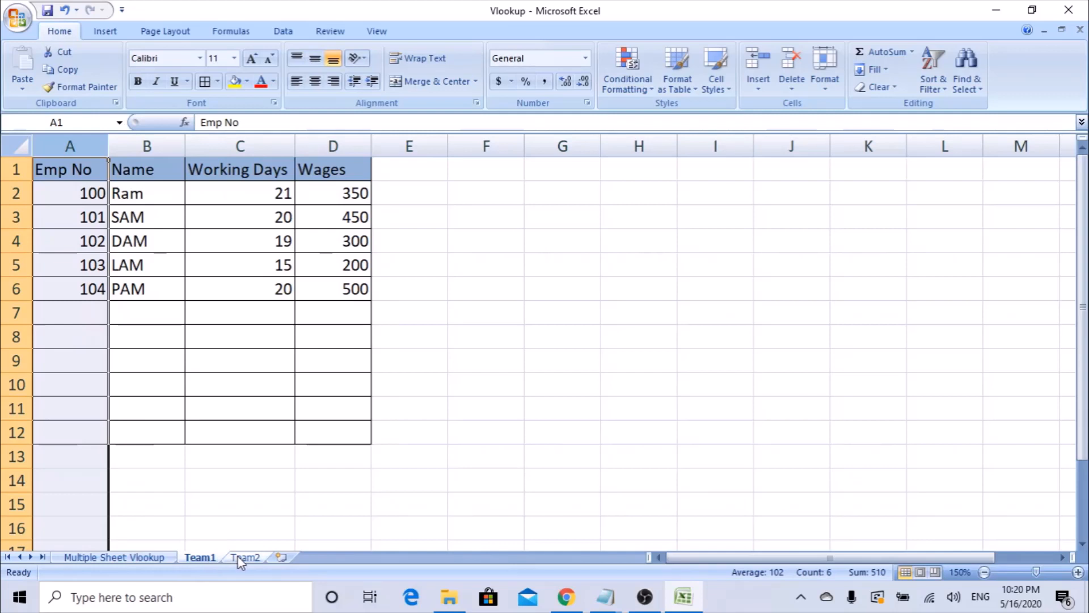
{"action": "left_click", "coordinate": [238, 558]}
{"action": "left_click", "coordinate": [126, 558]}
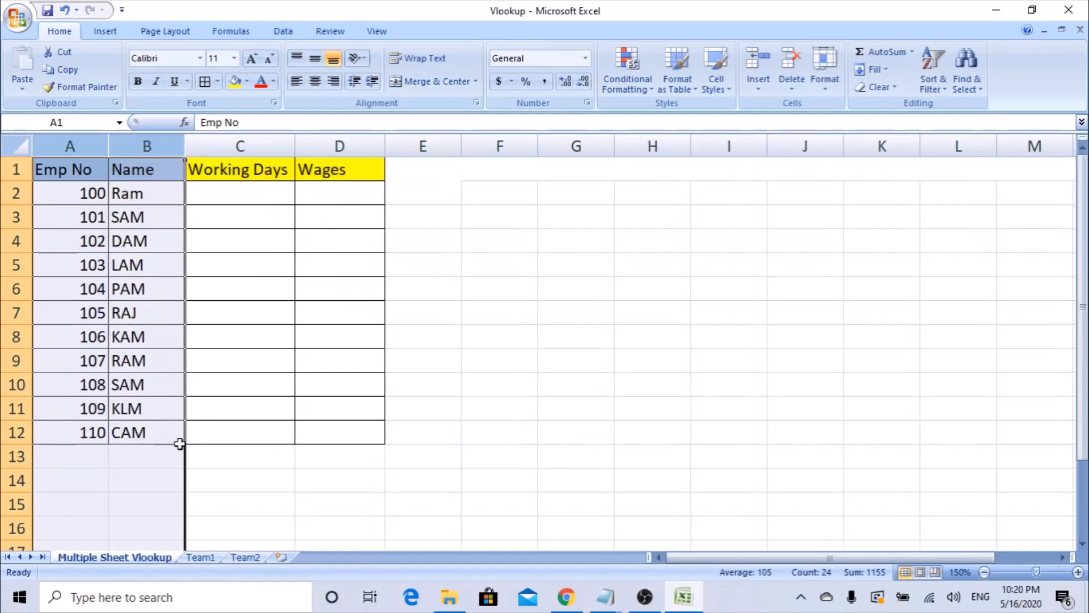
Step: Examine the Working Days and Wages columns and compare Emp No with Name as the lookup key on the Multiple Sheet Vlookup sheet
{"action": "left_click", "coordinate": [244, 198]}
{"action": "left_click", "coordinate": [90, 196]}
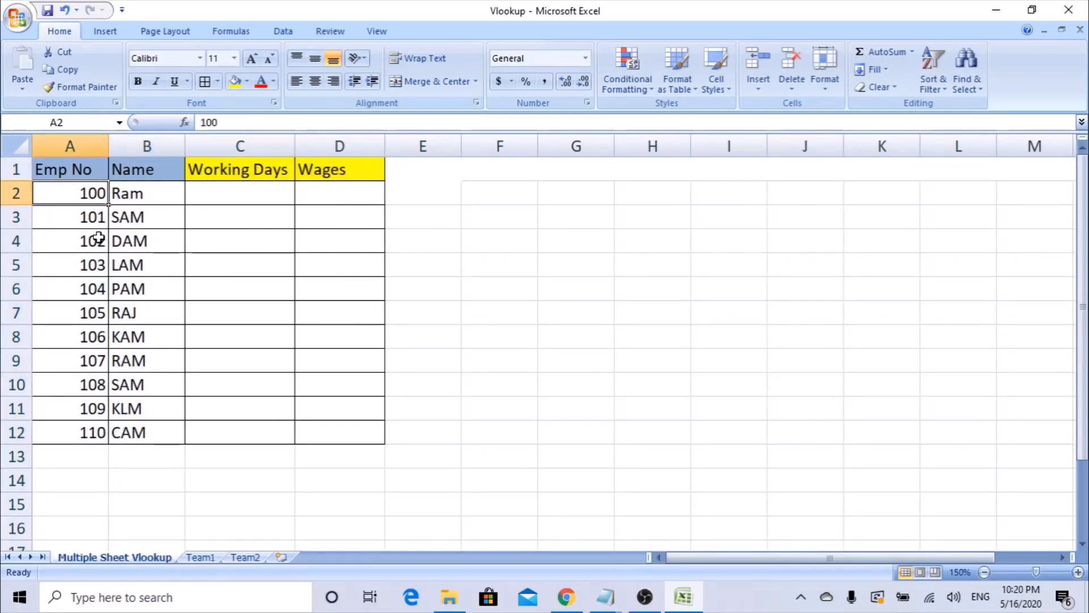
{"action": "left_click", "coordinate": [347, 199]}
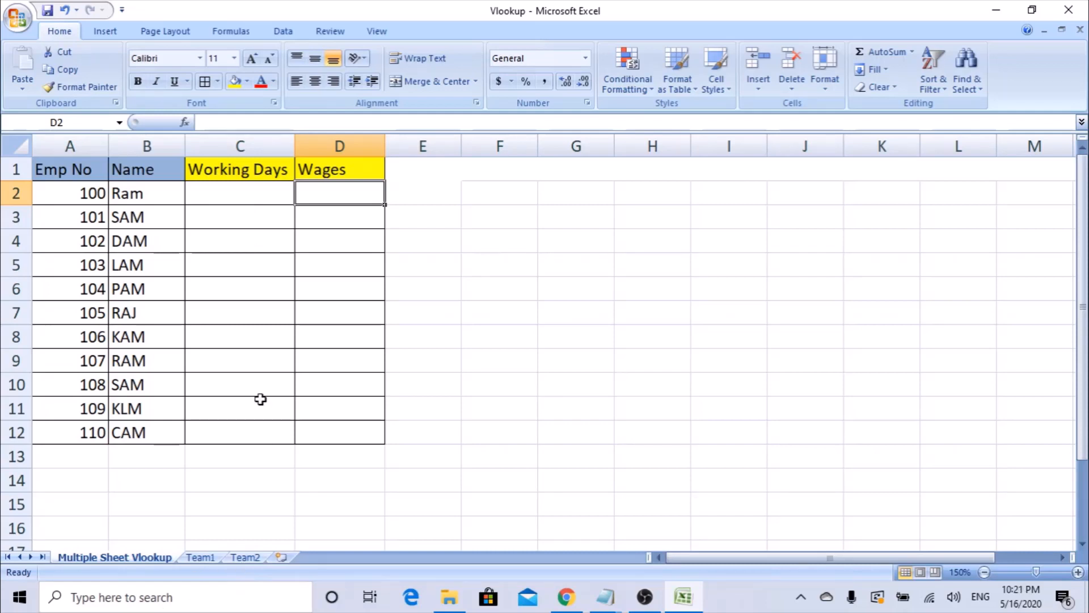
{"action": "left_click", "coordinate": [238, 193]}
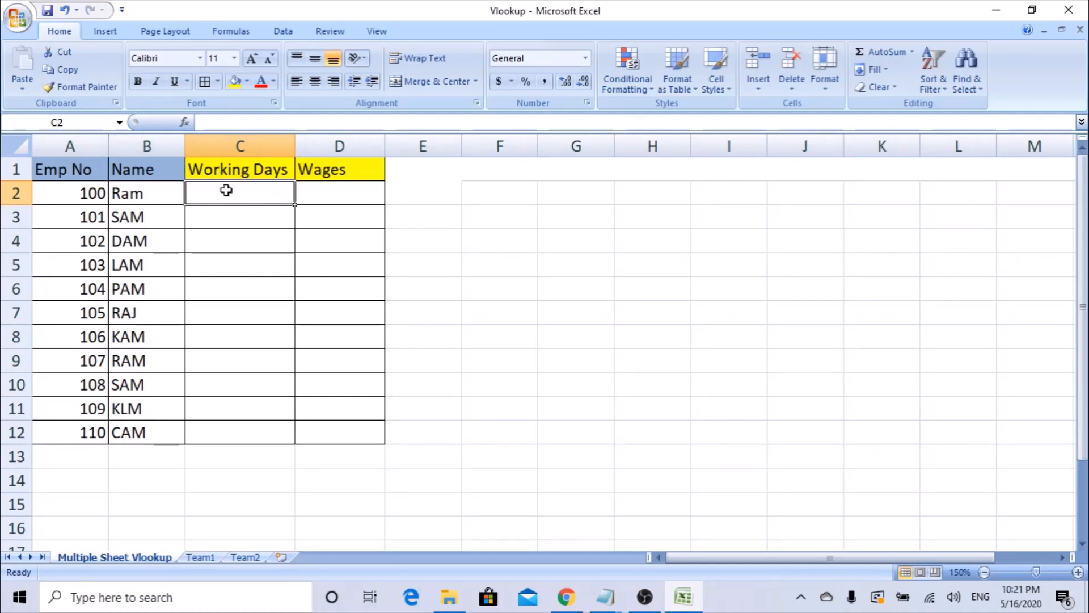
{"action": "left_click", "coordinate": [71, 146]}
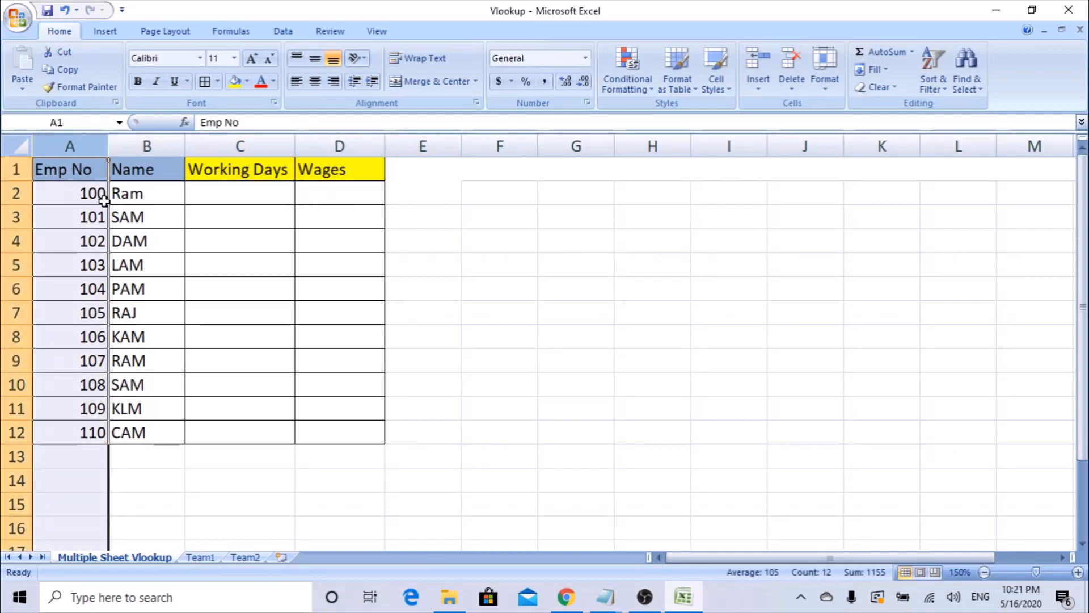
{"action": "left_click_drag", "start_coordinate": [141, 193], "coordinate": [143, 432]}
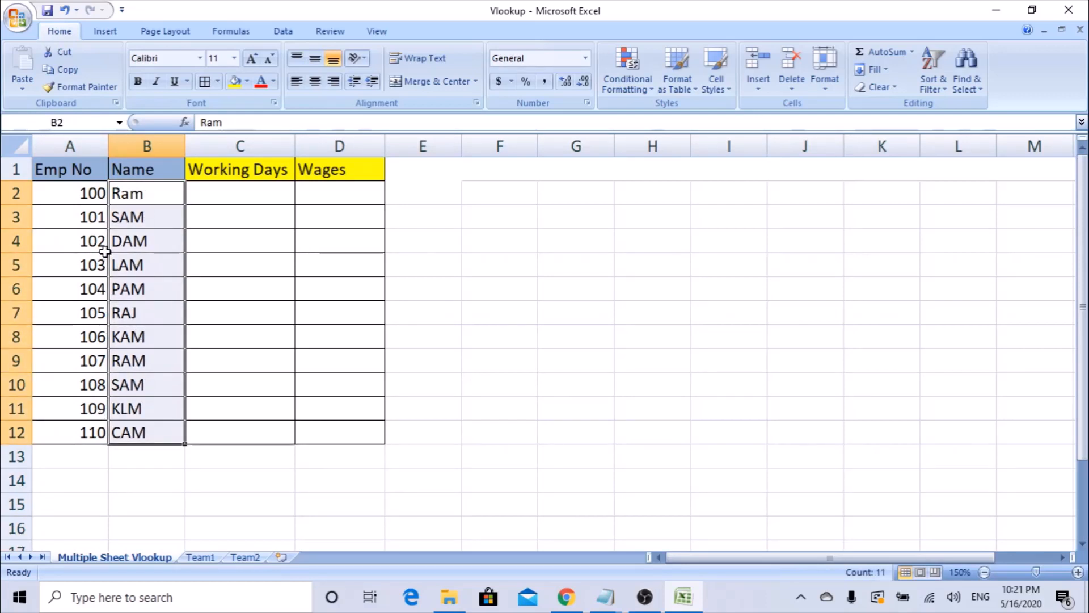
{"action": "left_click", "coordinate": [91, 192]}
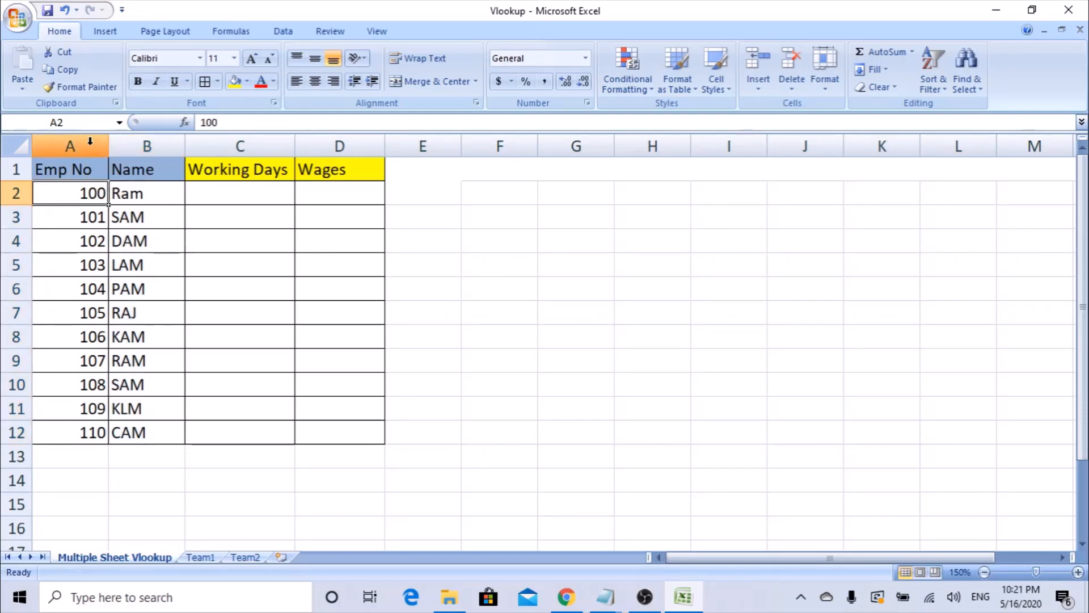
{"action": "left_click", "coordinate": [87, 148]}
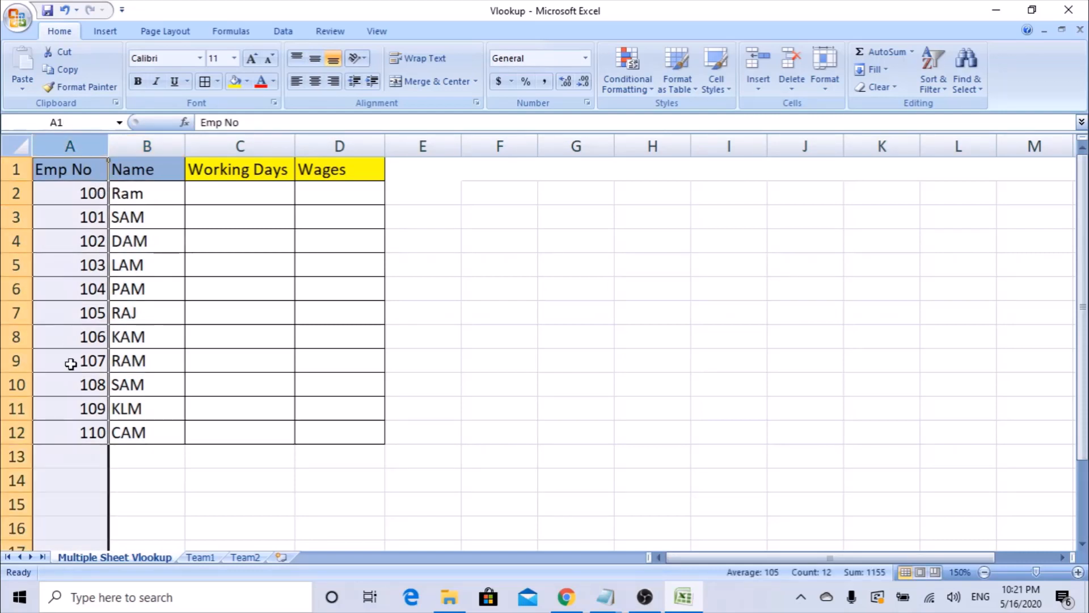
{"action": "left_click", "coordinate": [90, 260]}
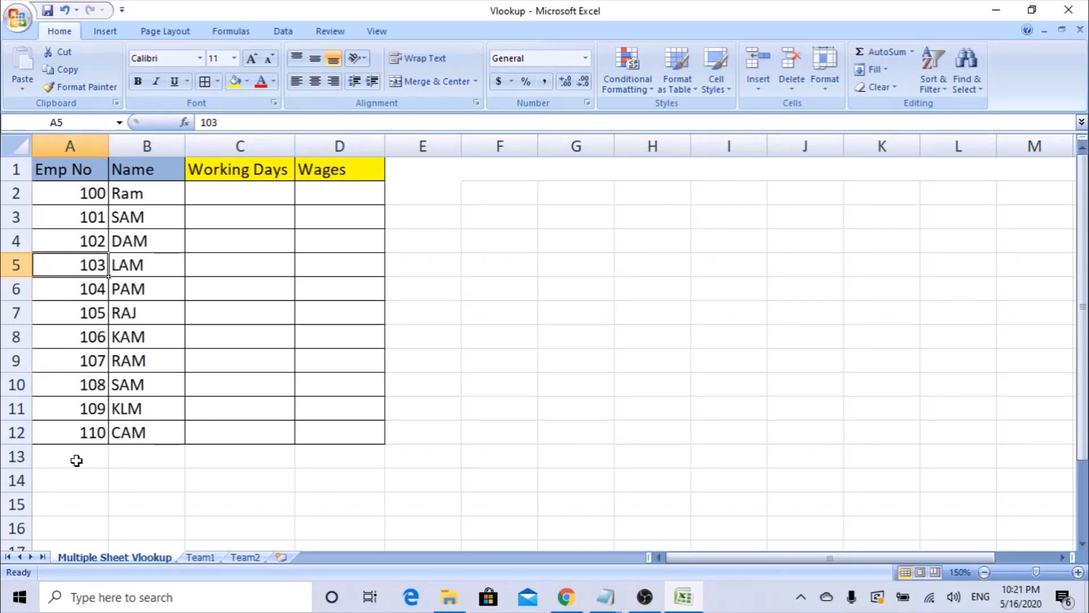
Step: Check the Emp No column of the Multiple Sheet Vlookup sheet with a Duplicate Values formatting preview, without applying the rule
{"action": "left_click", "coordinate": [99, 147]}
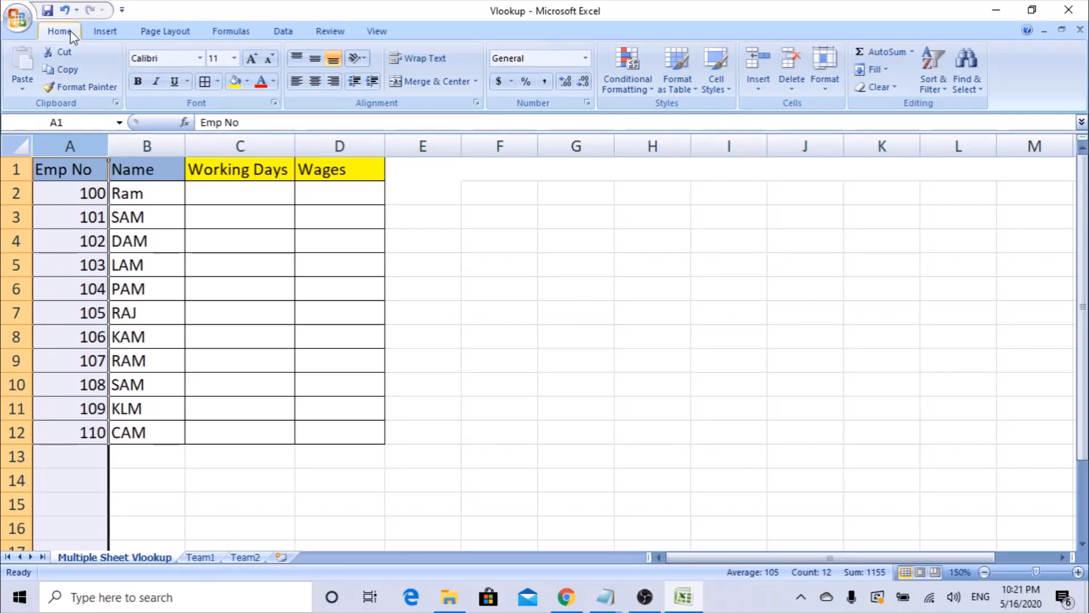
{"action": "left_click", "coordinate": [627, 85]}
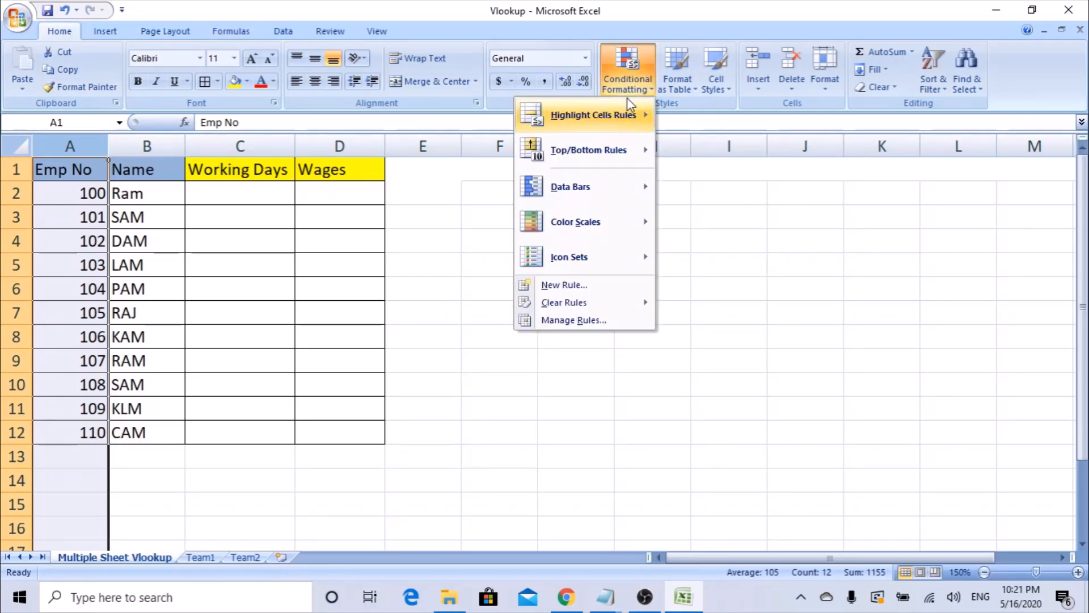
{"action": "mouse_move", "coordinate": [613, 117]}
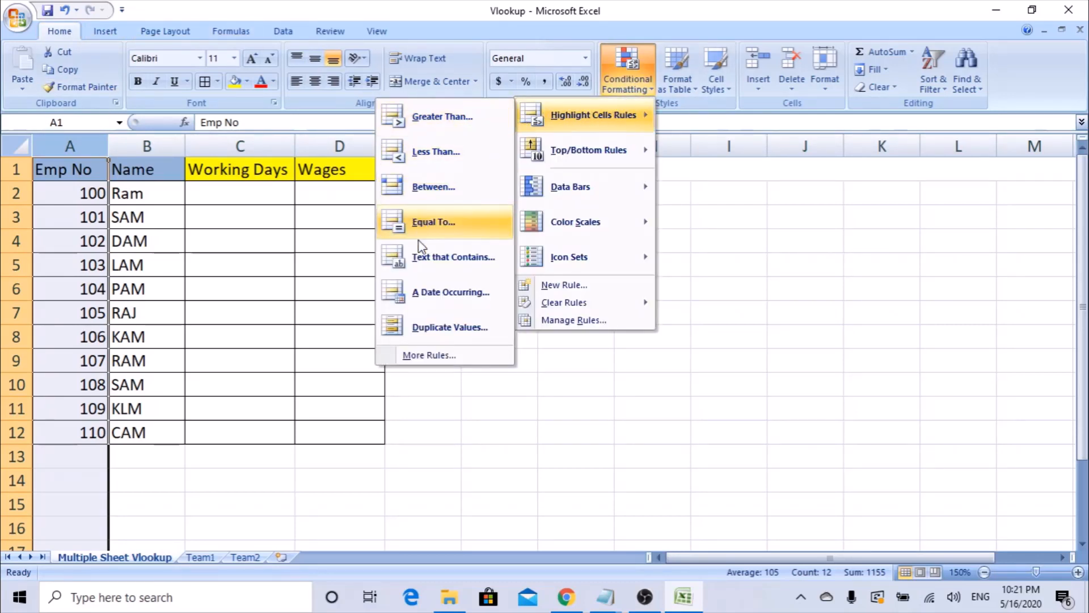
{"action": "left_click", "coordinate": [457, 335]}
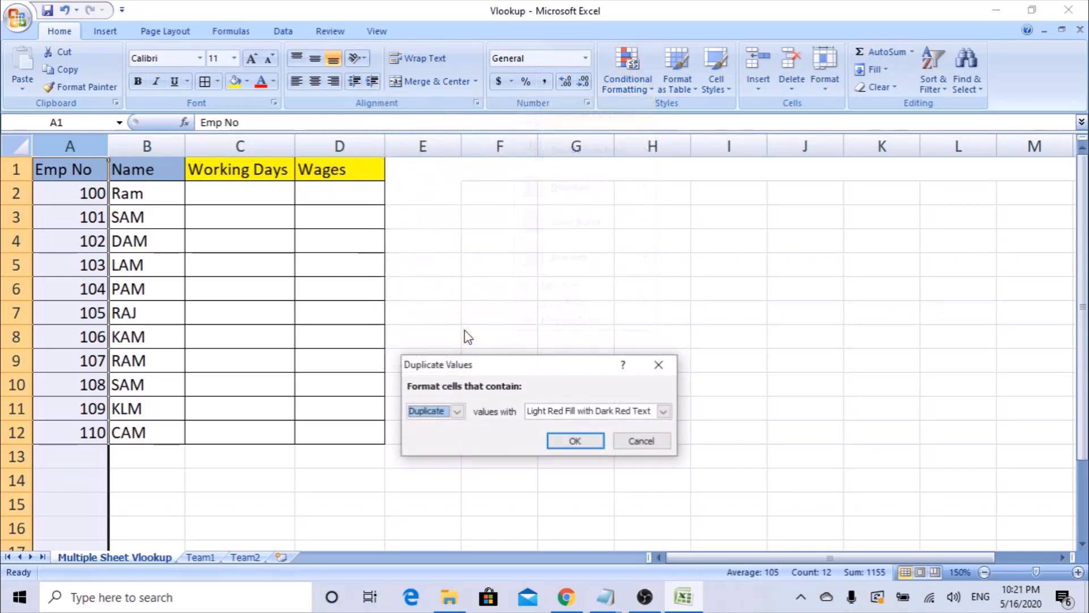
{"action": "left_click_drag", "start_coordinate": [489, 373], "coordinate": [480, 278]}
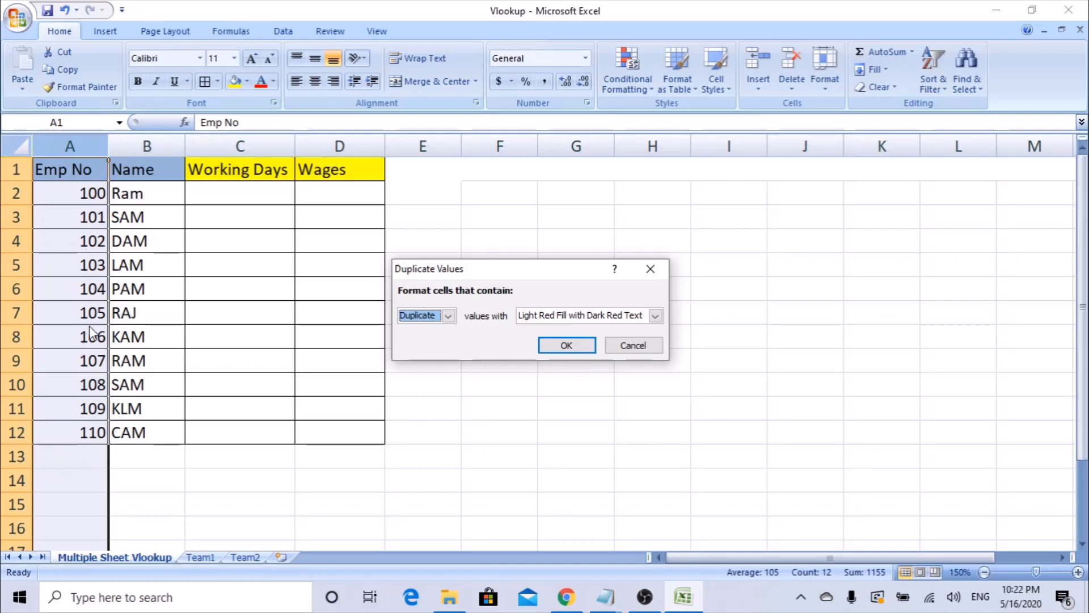
{"action": "left_click", "coordinate": [642, 348]}
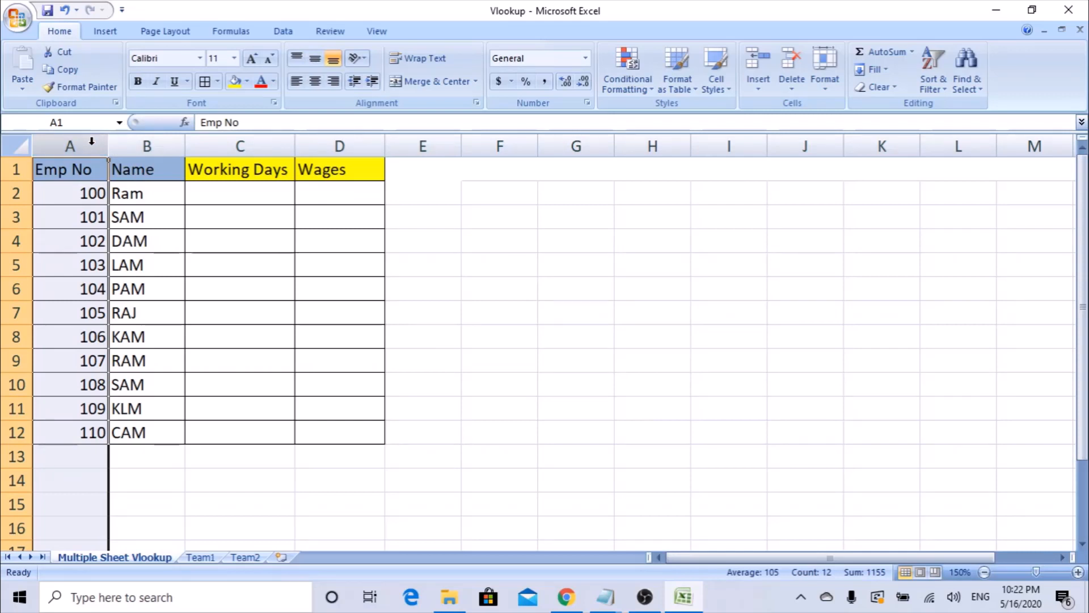
Step: Check the Emp No column on the Team1 sheet for repeated numbers with a Duplicate Values formatting preview
{"action": "left_click", "coordinate": [199, 557]}
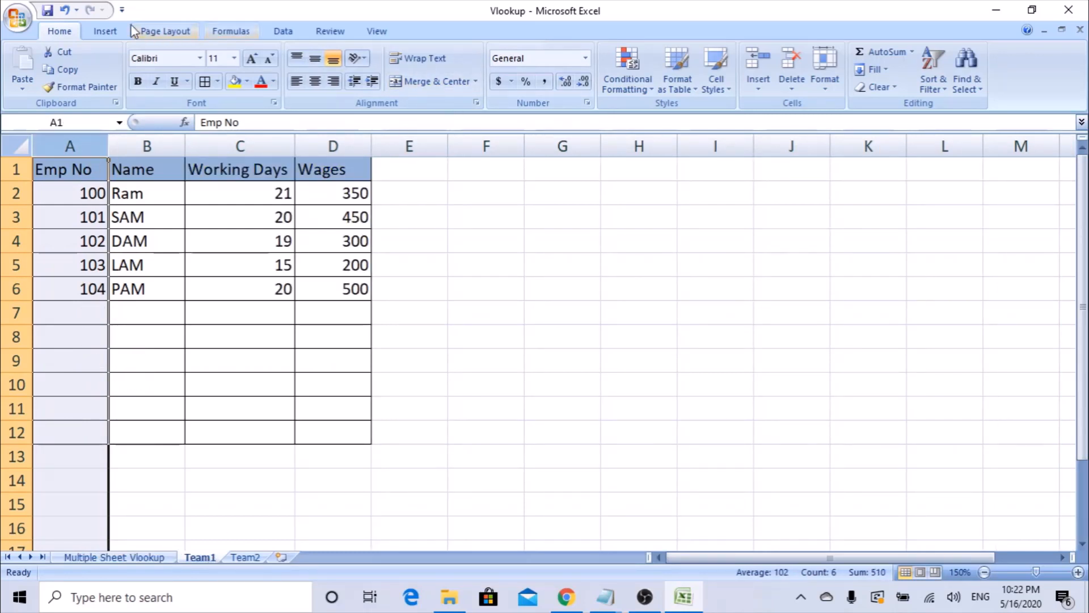
{"action": "left_click", "coordinate": [605, 85]}
{"action": "mouse_move", "coordinate": [631, 111]}
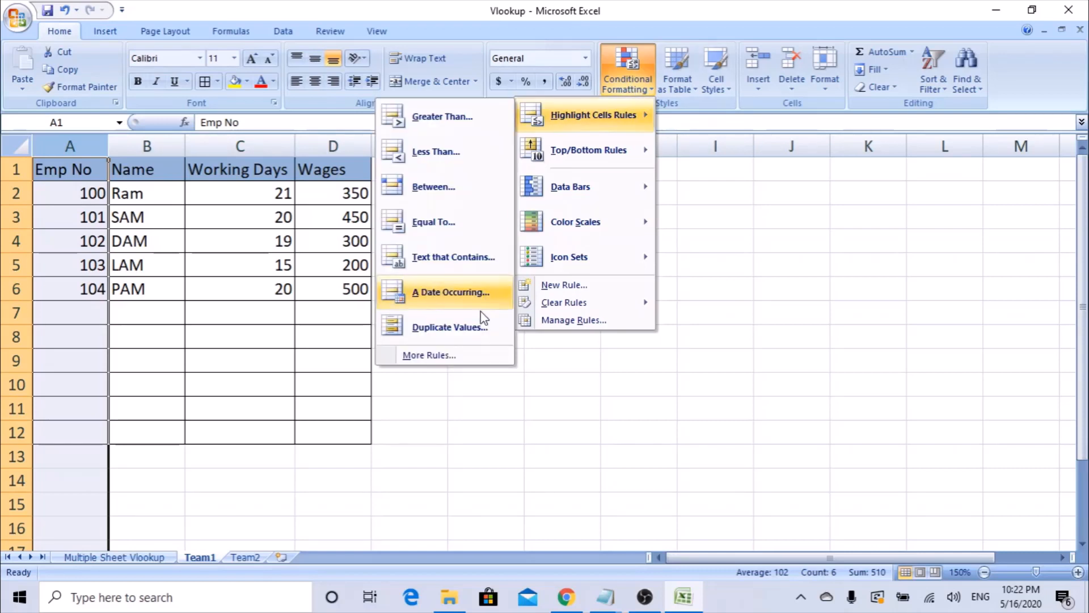
{"action": "left_click", "coordinate": [454, 327]}
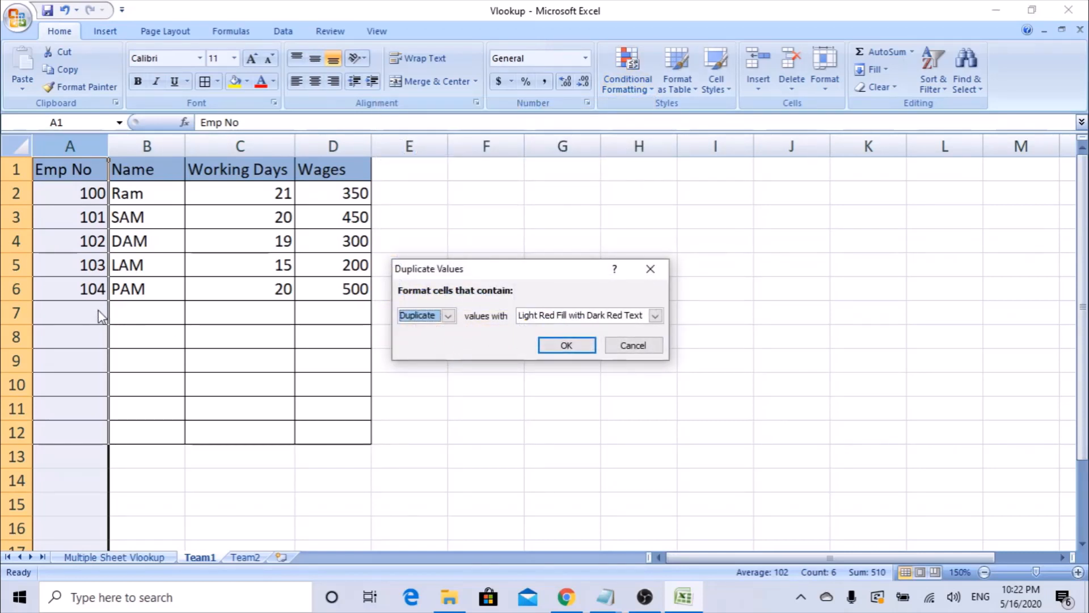
{"action": "key", "text": "Return"}
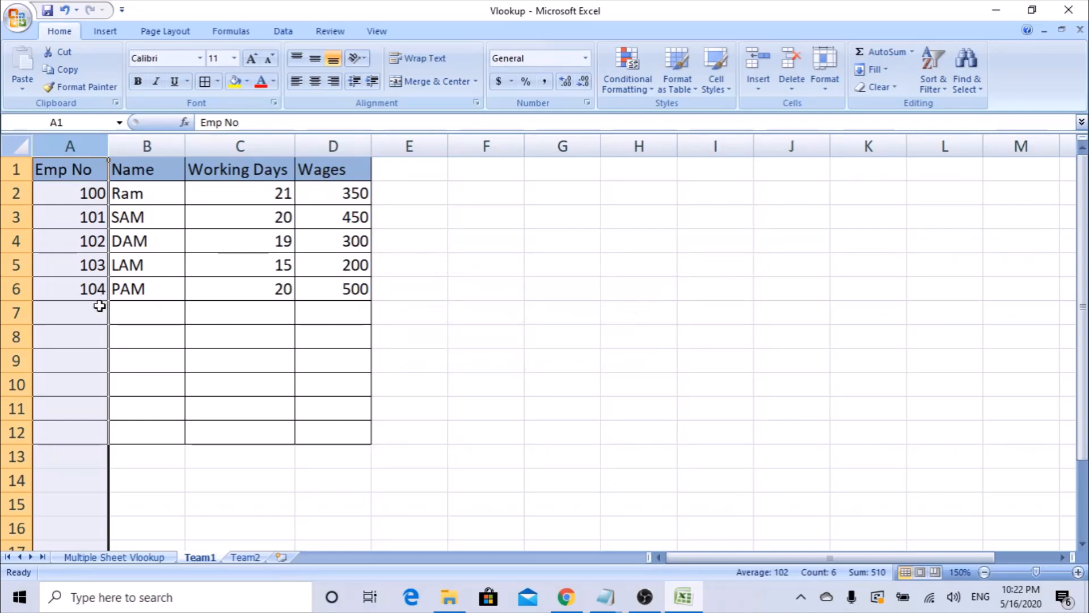
Step: Enter 104 in cell A7 of the Team1 sheet as a test duplicate employee number
{"action": "left_click", "coordinate": [103, 306]}
{"action": "type", "text": "104"}
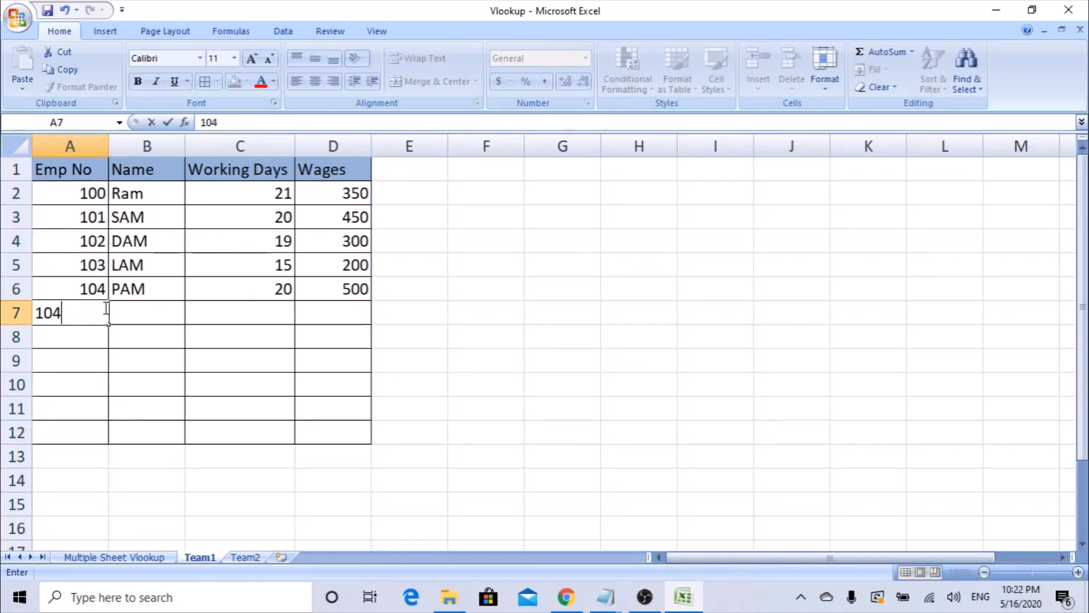
{"action": "left_click", "coordinate": [145, 360]}
Step: Preview Duplicate Values highlighting on Team1's Emp No column with the test entry included, then cancel the rule
{"action": "left_click", "coordinate": [69, 146]}
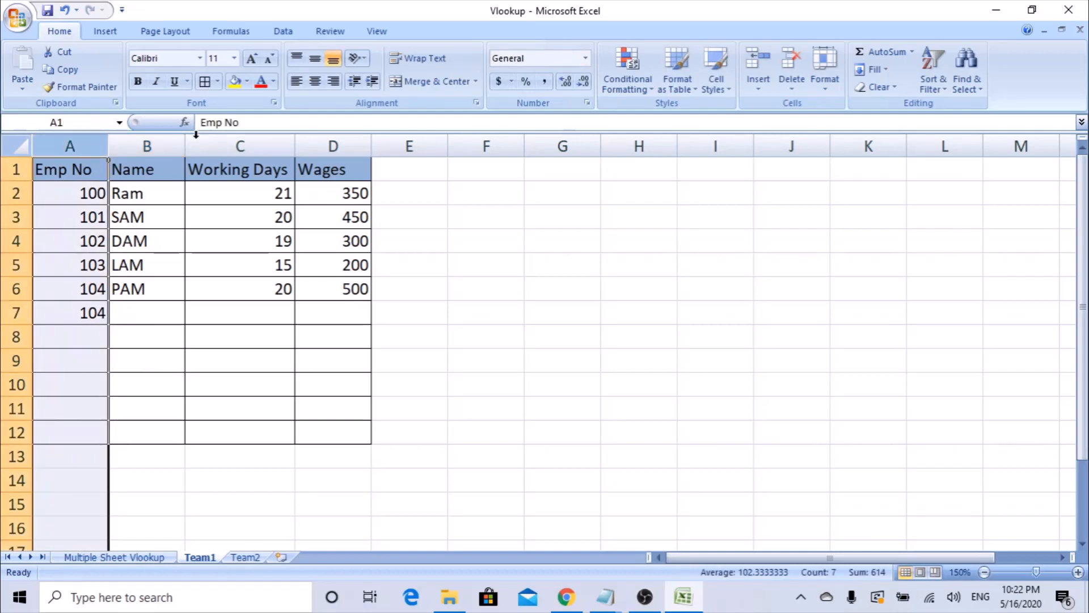
{"action": "left_click", "coordinate": [628, 71]}
{"action": "mouse_move", "coordinate": [590, 114]}
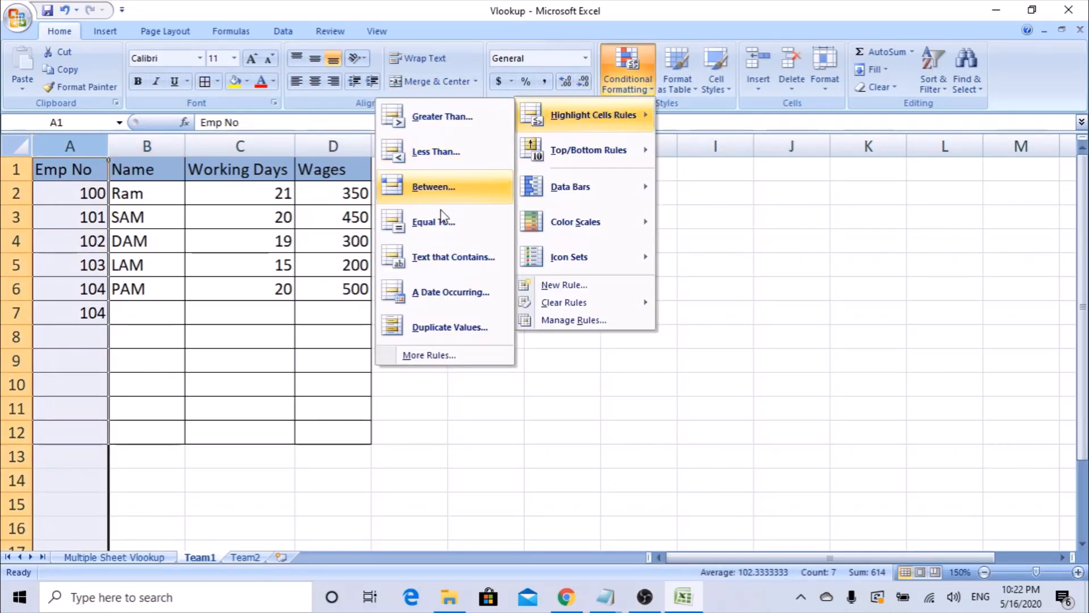
{"action": "left_click", "coordinate": [435, 327]}
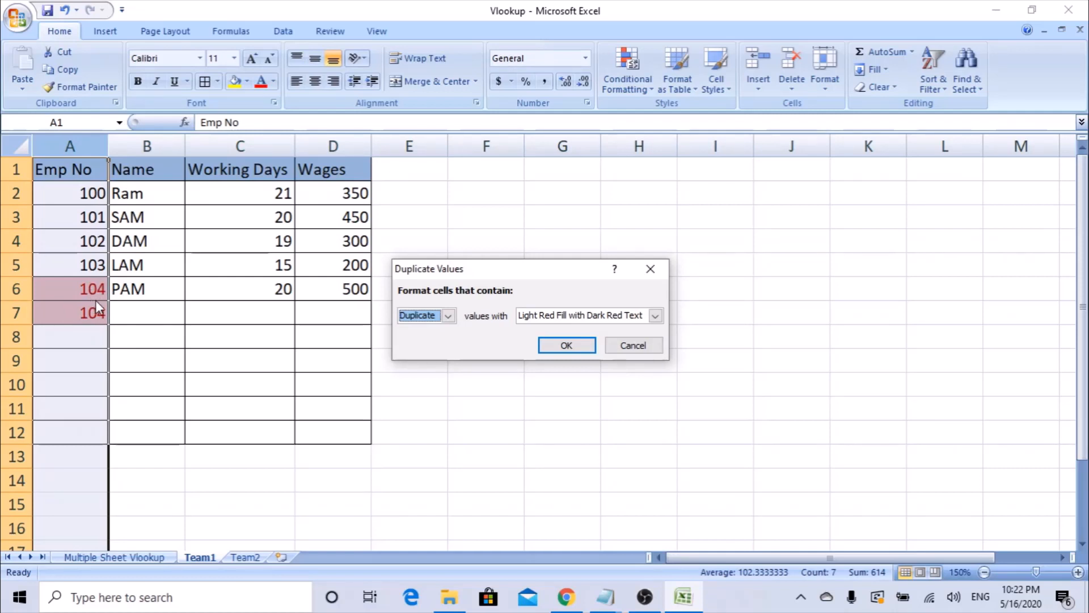
{"action": "key", "text": "Escape"}
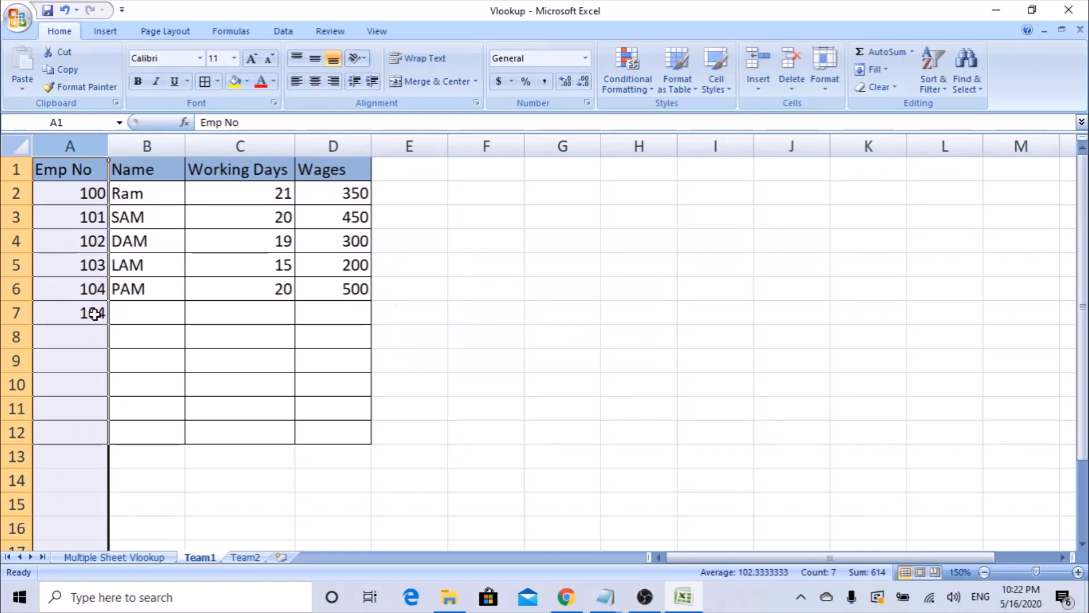
Step: Clear the test employee number from cell A7 of the Team1 sheet
{"action": "left_click", "coordinate": [96, 313]}
{"action": "key", "text": "Delete"}
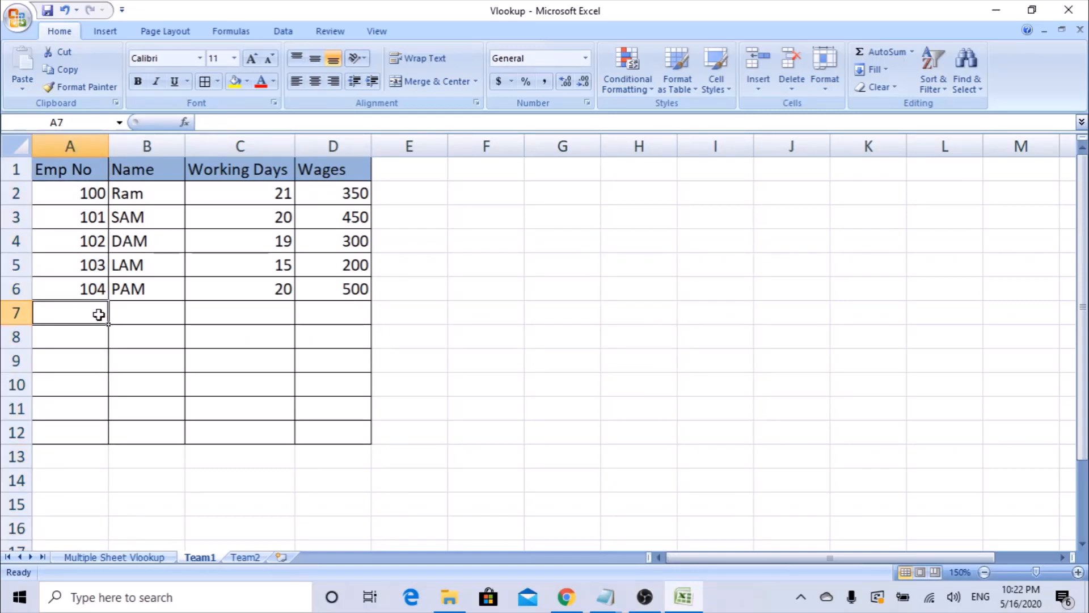
Step: Check the Emp No column on the Team2 sheet with a Duplicate Values formatting preview, without applying the rule
{"action": "left_click", "coordinate": [245, 558]}
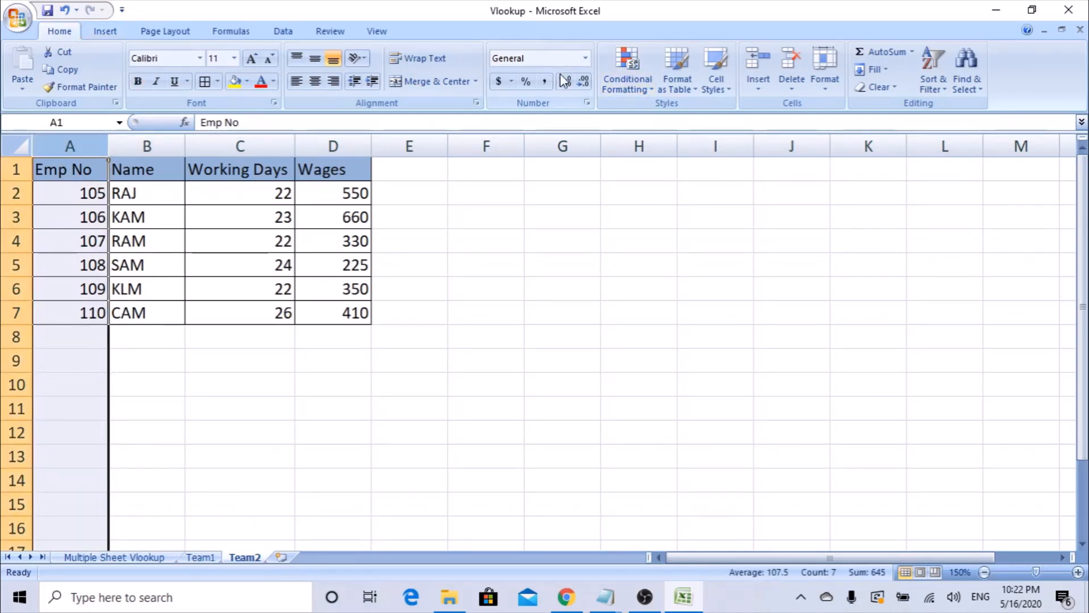
{"action": "left_click", "coordinate": [628, 85]}
{"action": "mouse_move", "coordinate": [594, 124]}
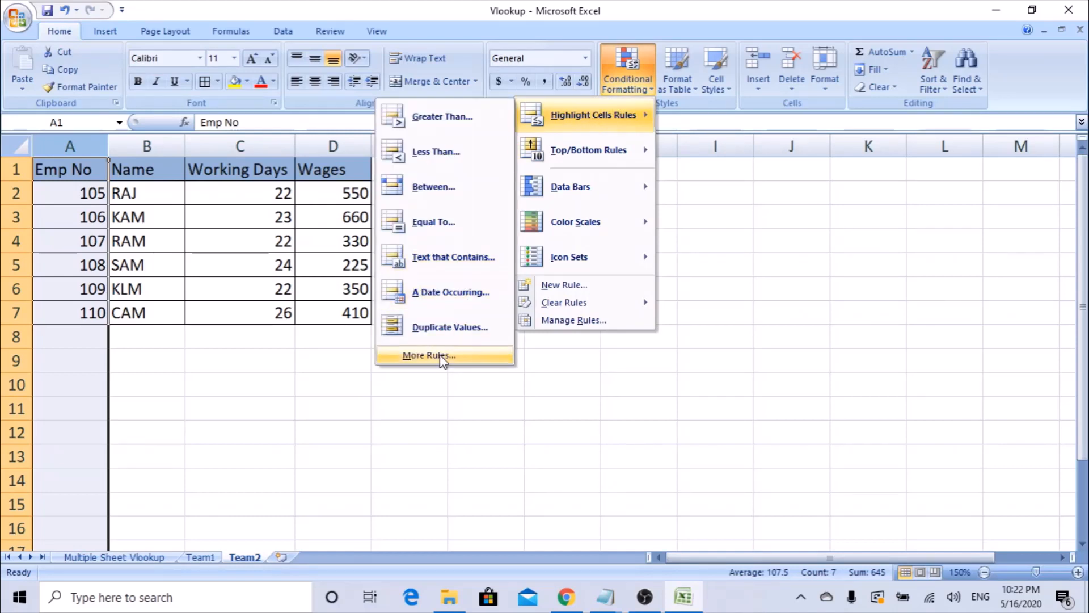
{"action": "left_click", "coordinate": [446, 328]}
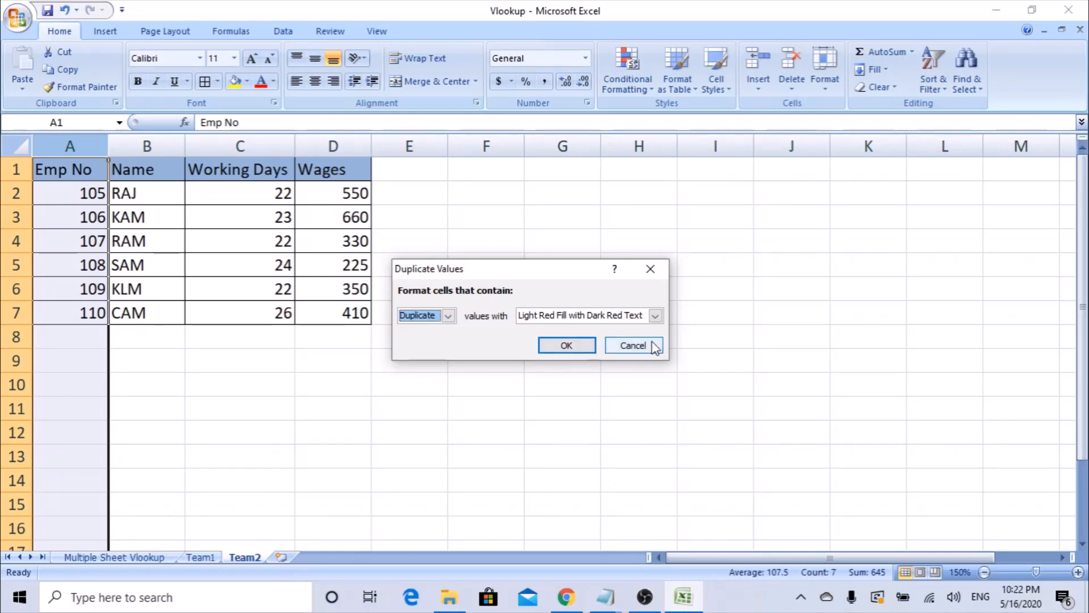
{"action": "left_click", "coordinate": [632, 345]}
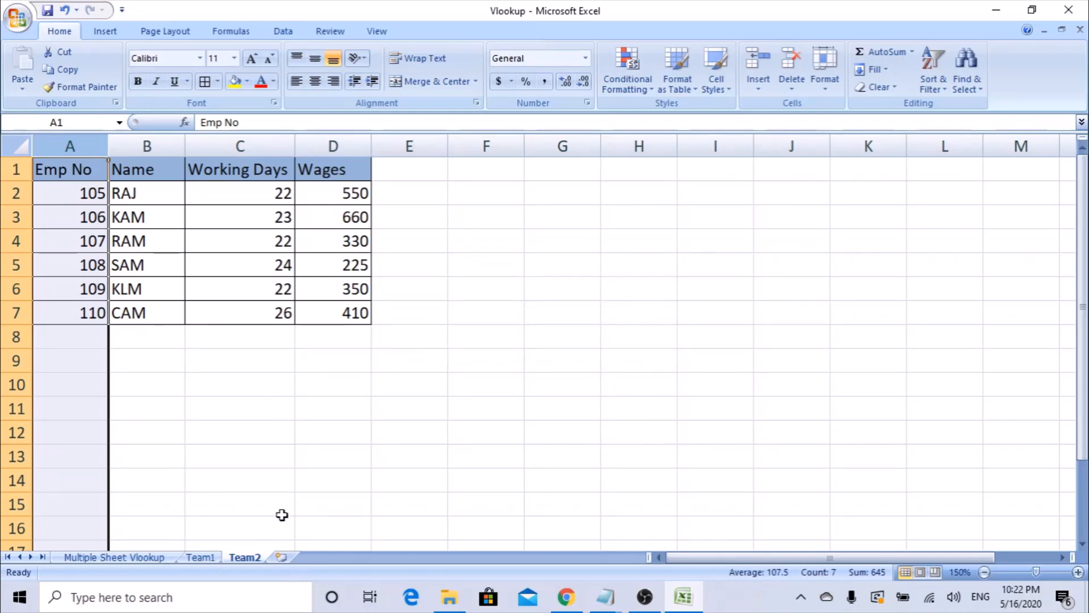
Step: On the Multiple Sheet Vlookup sheet, enter the notes IFERROR in cell F4 and VLOOKUP in cell F5
{"action": "left_click", "coordinate": [114, 557]}
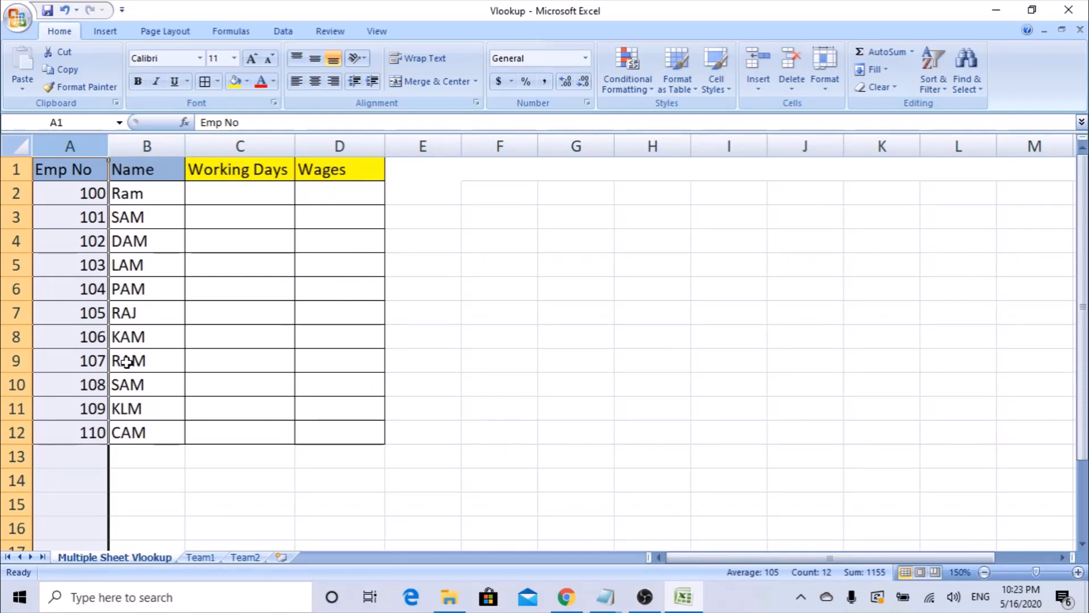
{"action": "left_click", "coordinate": [497, 232]}
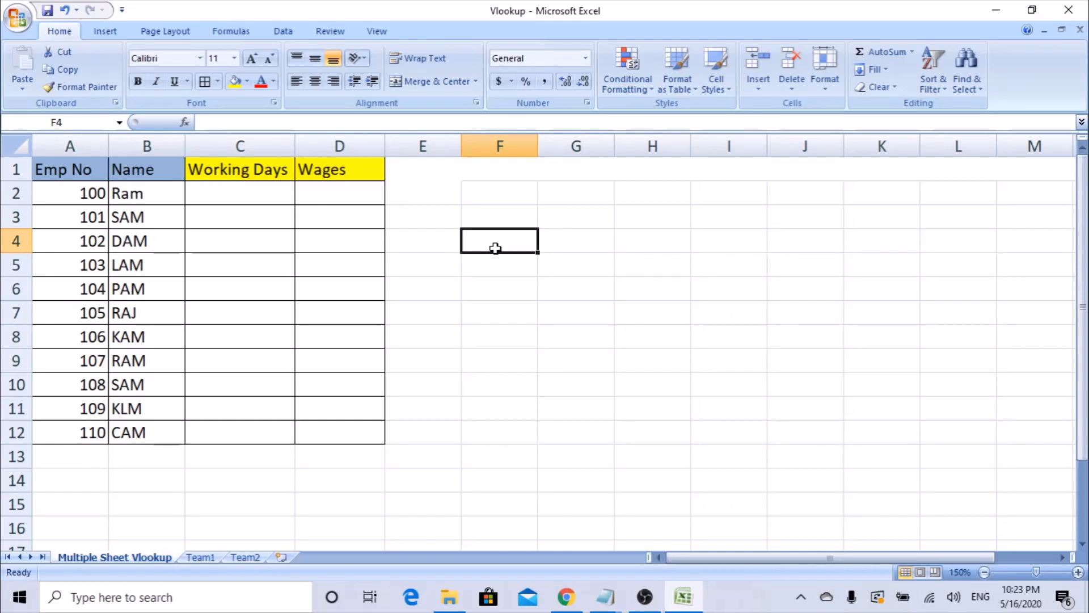
{"action": "type", "text": "IFERROR"}
{"action": "key", "text": "Return"}
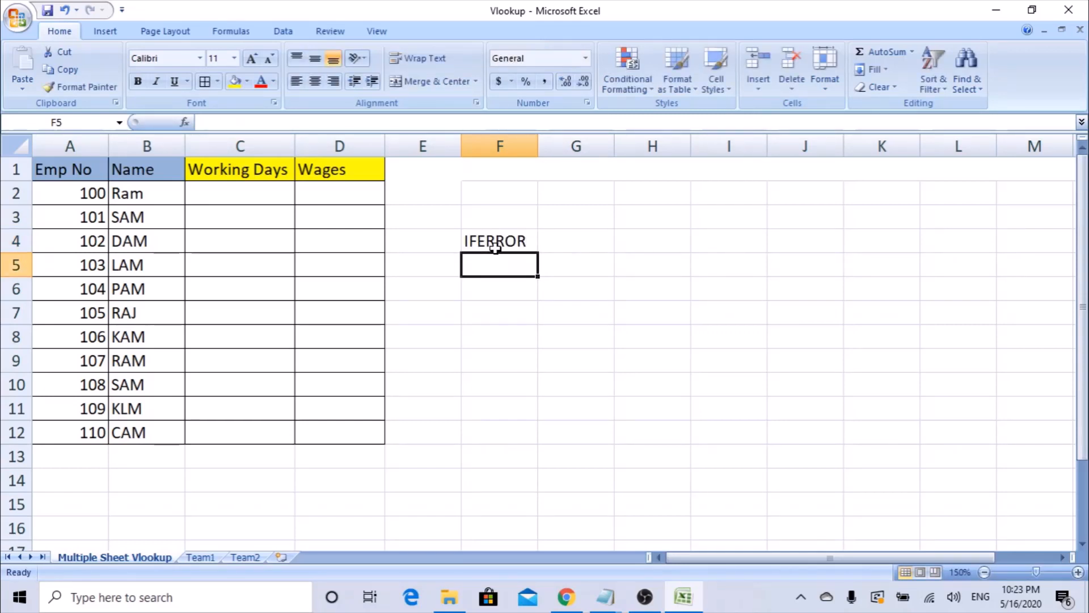
{"action": "type", "text": "VLOOKUP"}
{"action": "key", "text": "Return"}
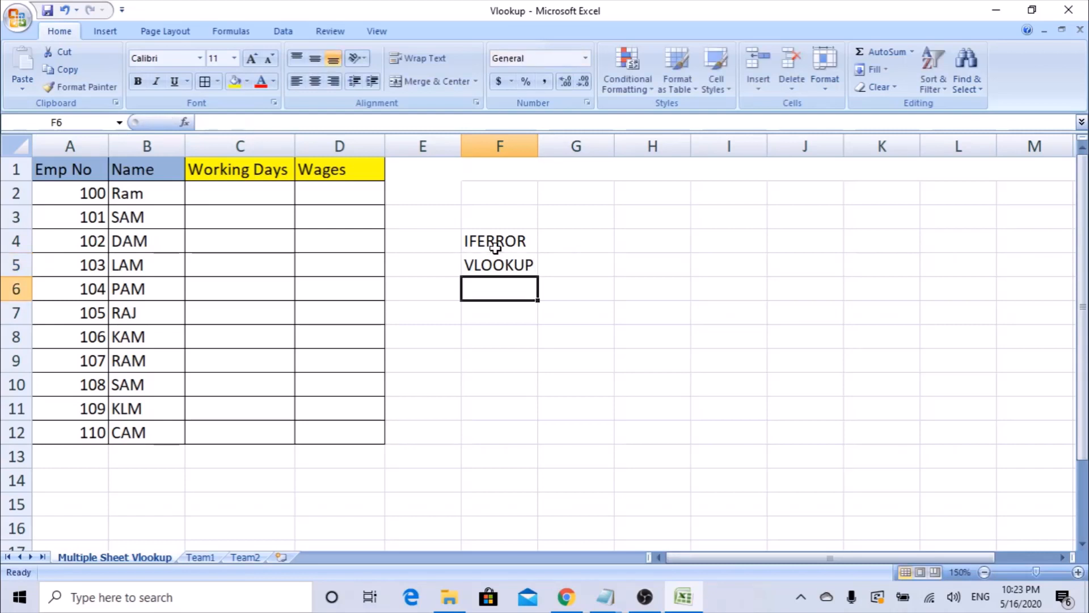
Step: Compare the employee numbers on the Multiple Sheet Vlookup sheet with the Team1 and Team2 sheets, and review the two noted functions
{"action": "left_click_drag", "start_coordinate": [495, 248], "coordinate": [485, 265]}
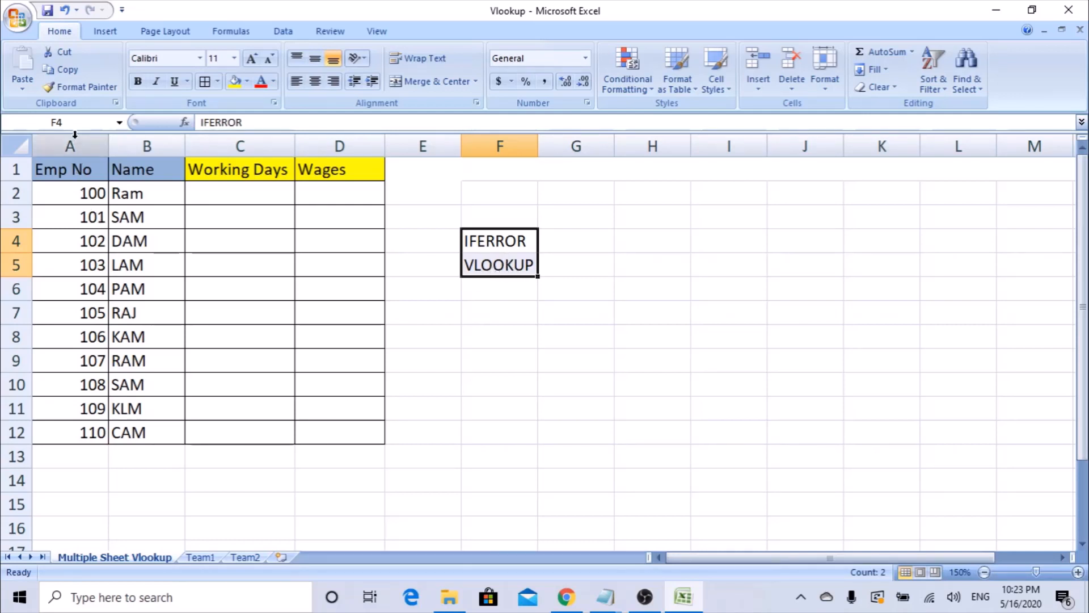
{"action": "left_click", "coordinate": [206, 556]}
{"action": "left_click", "coordinate": [129, 557]}
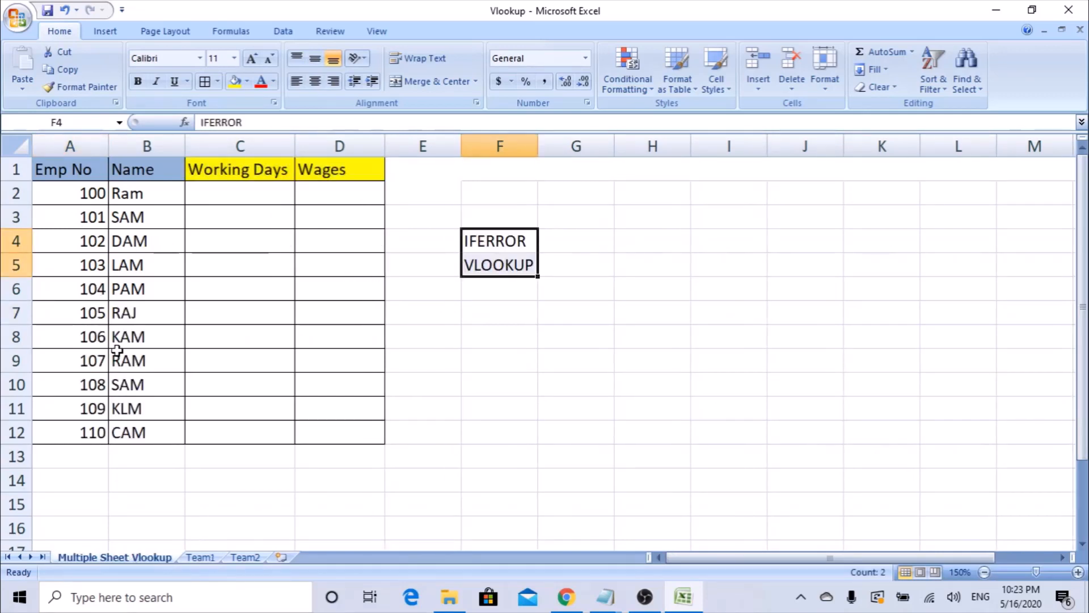
{"action": "left_click", "coordinate": [97, 313]}
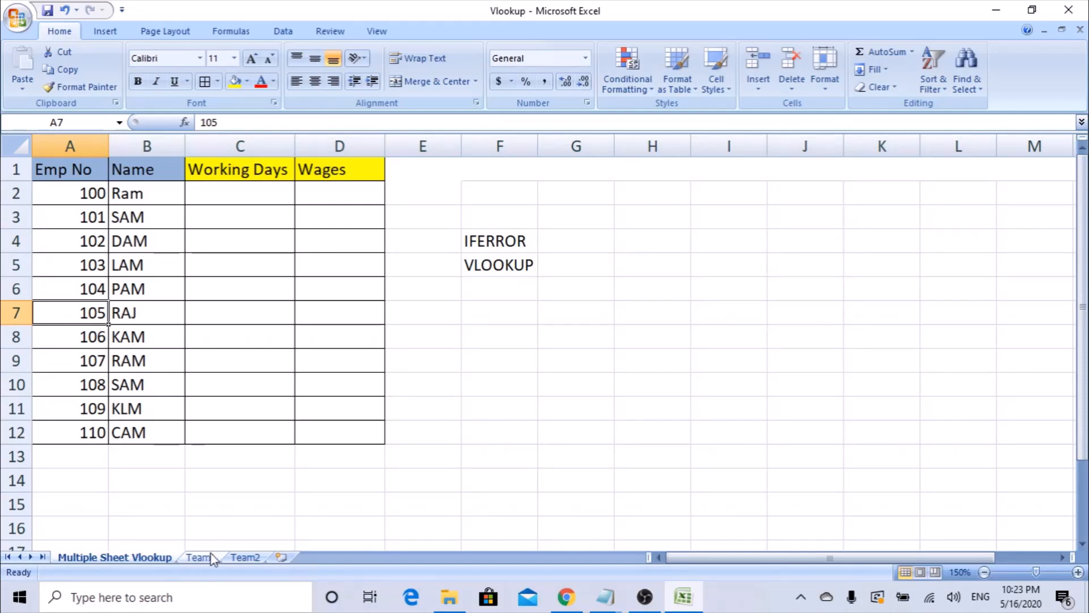
{"action": "left_click", "coordinate": [256, 312]}
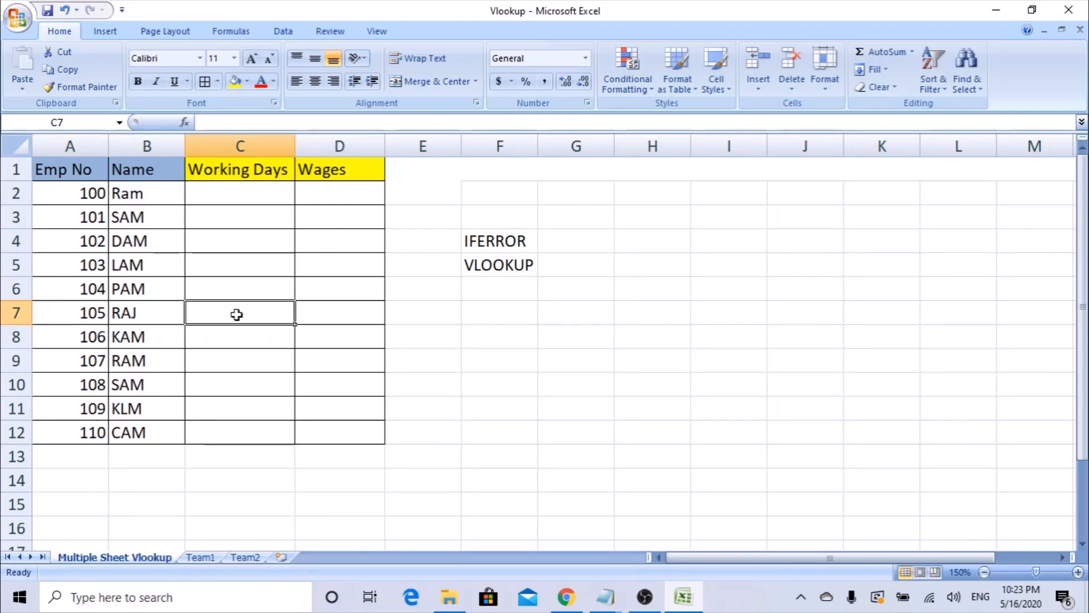
{"action": "left_click", "coordinate": [501, 243]}
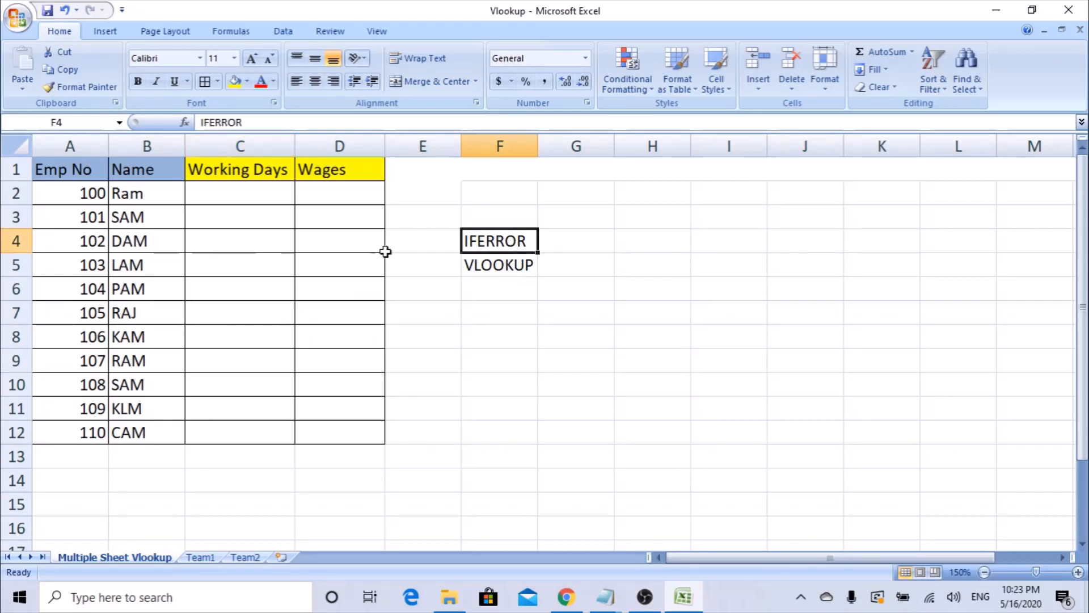
{"action": "left_click", "coordinate": [246, 559]}
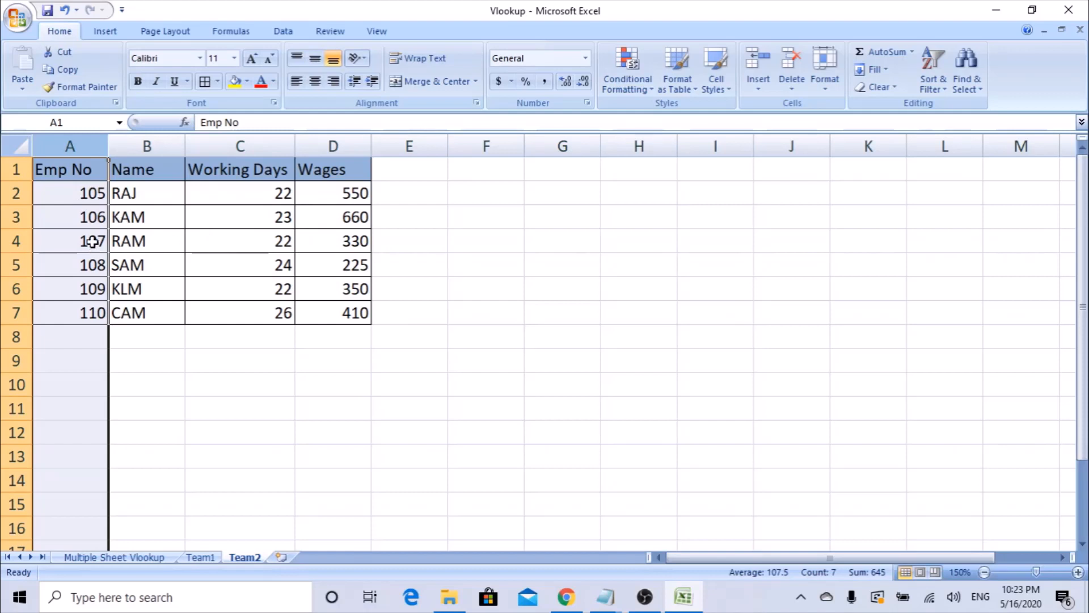
{"action": "left_click", "coordinate": [142, 555]}
{"action": "left_click", "coordinate": [246, 318]}
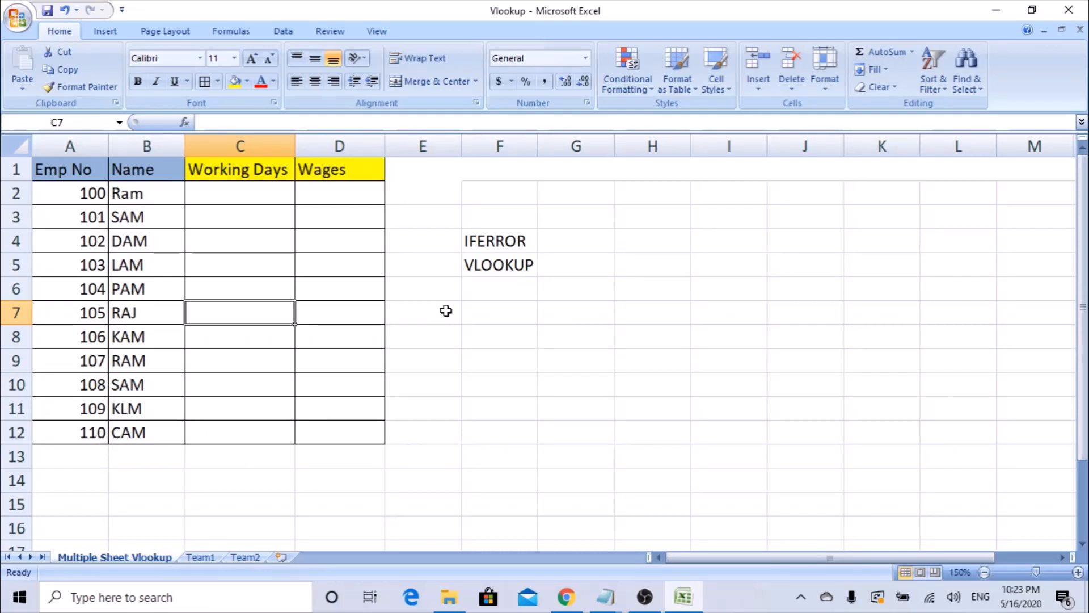
{"action": "left_click_drag", "start_coordinate": [498, 238], "coordinate": [497, 261]}
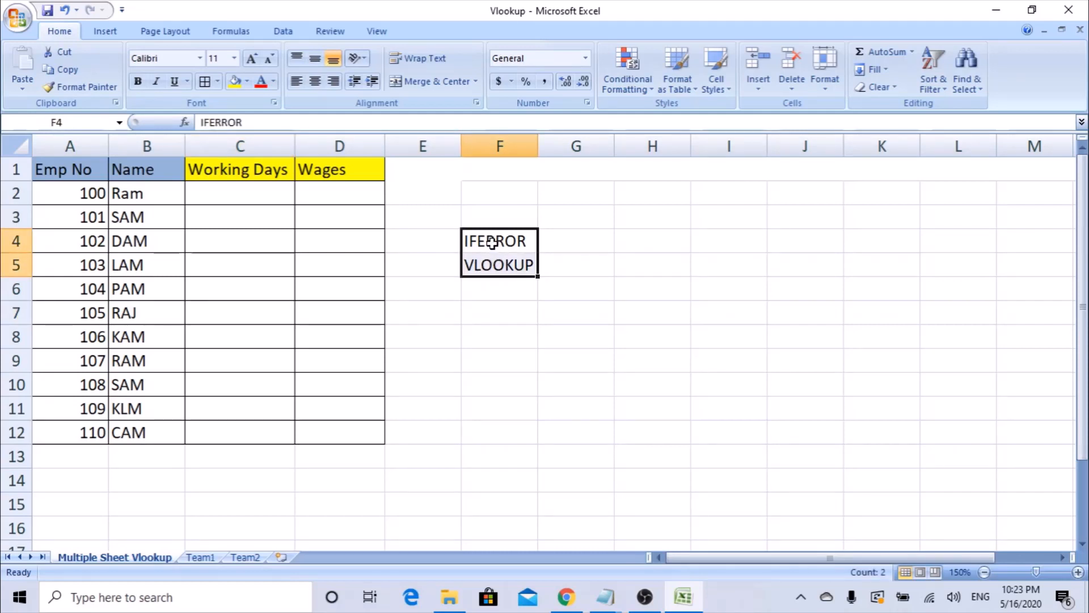
{"action": "left_click", "coordinate": [488, 262]}
Step: Begin an IFERROR formula in cell C2 of the Working Days column with a nested VLOOKUP as its value argument
{"action": "left_click", "coordinate": [231, 196]}
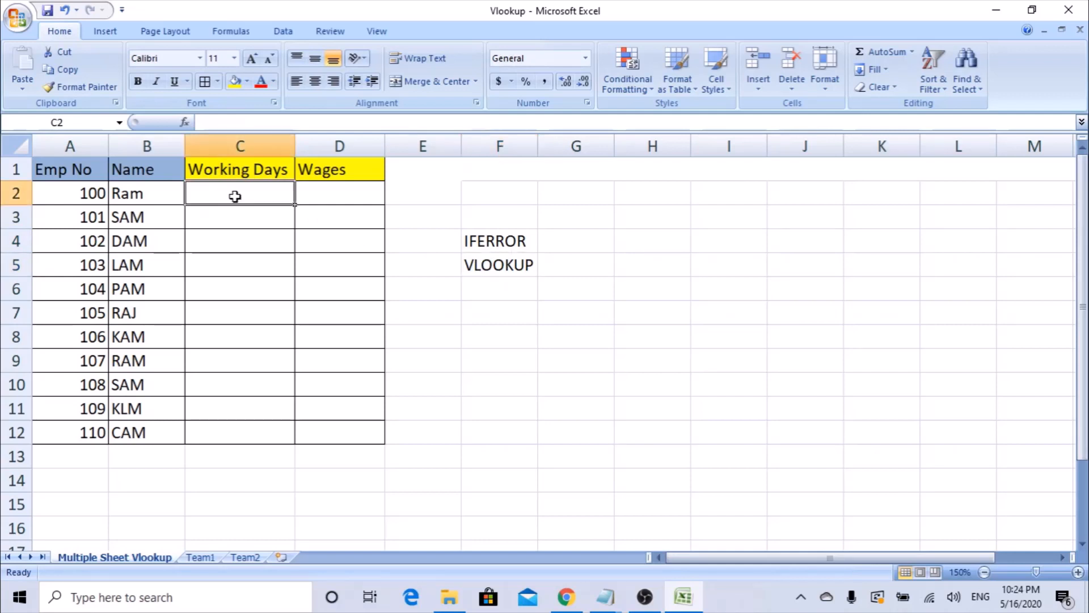
{"action": "type", "text": "=IFERROR("}
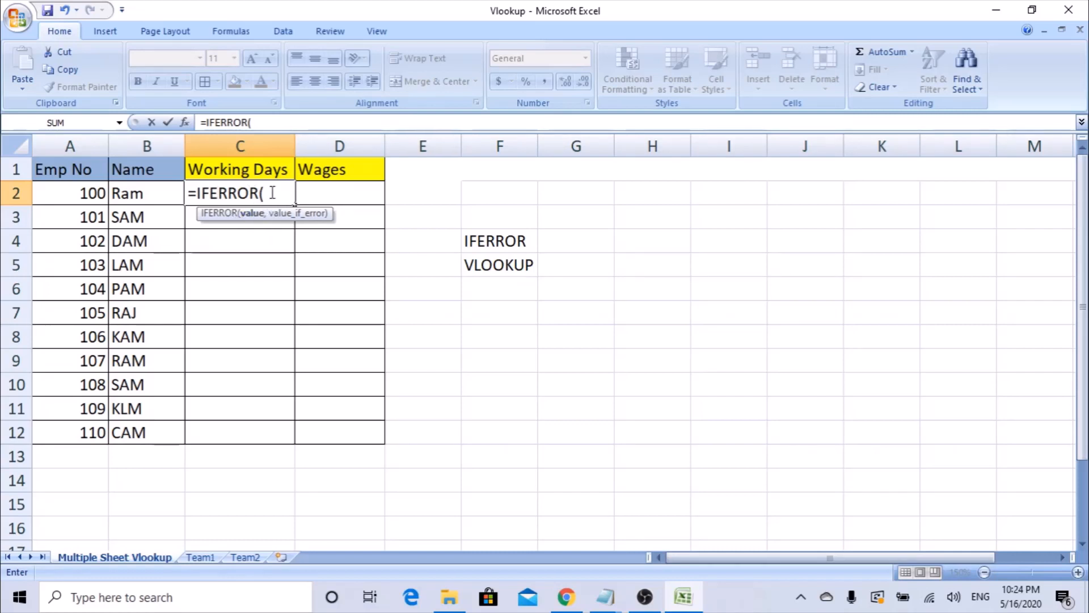
{"action": "type", "text": "v"}
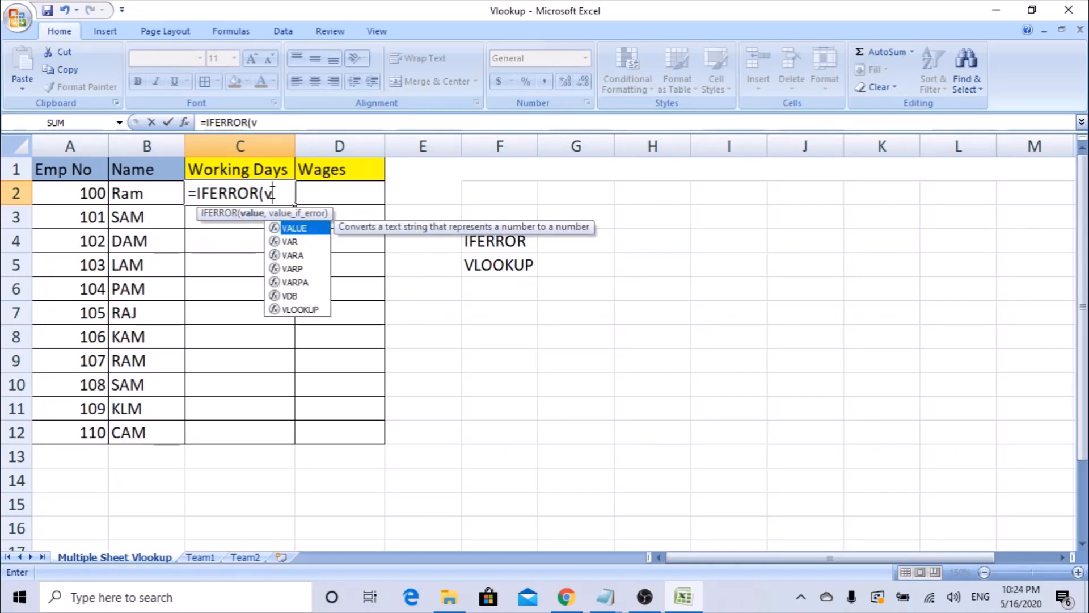
{"action": "type", "text": "lookup"}
{"action": "key", "text": "Tab"}
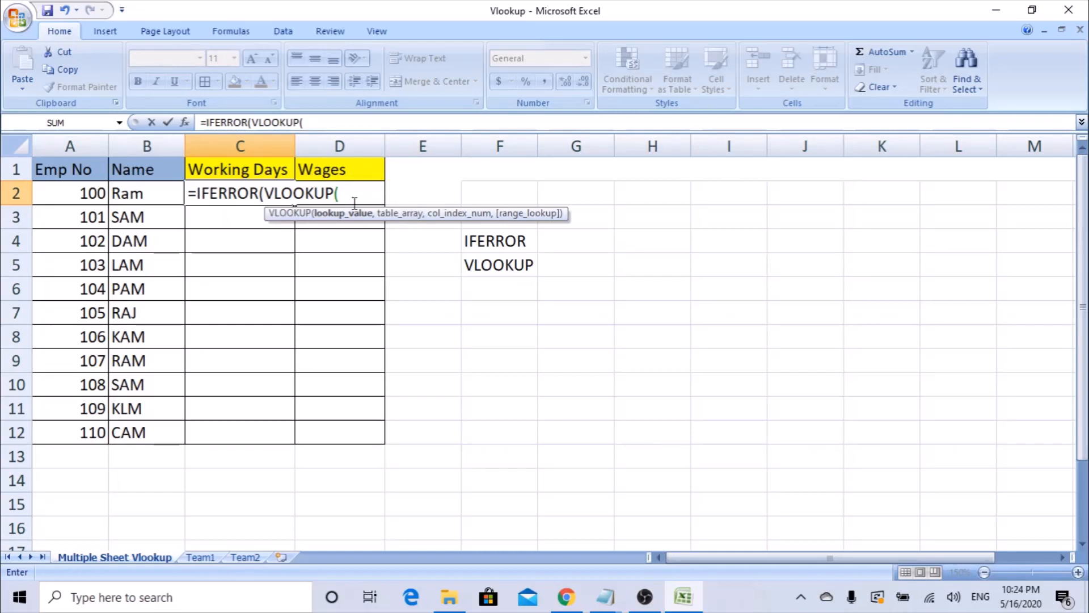
Step: Open the function arguments of the nested VLOOKUP and set its lookup value to cell A2
{"action": "left_click", "coordinate": [184, 123]}
{"action": "left_click_drag", "start_coordinate": [547, 192], "coordinate": [648, 192]}
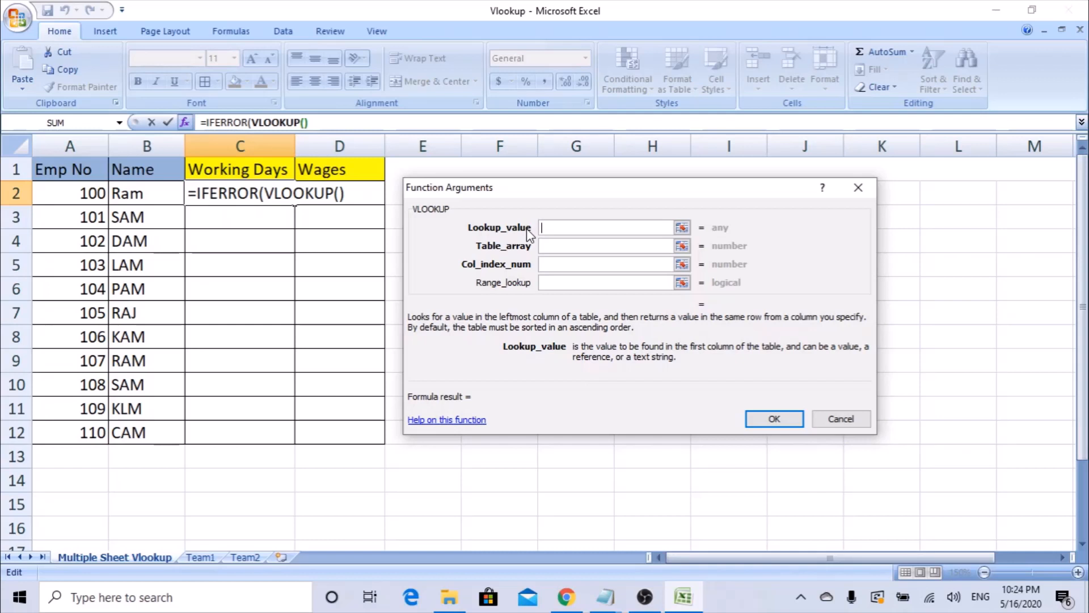
{"action": "left_click", "coordinate": [77, 192]}
{"action": "key", "text": "Tab"}
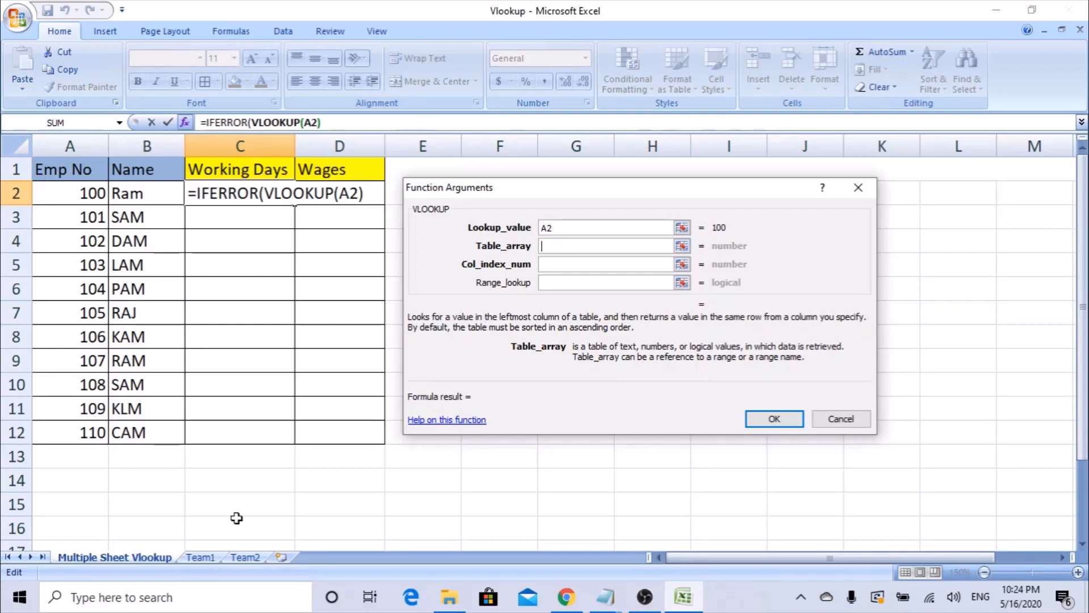
Step: Set the VLOOKUP's table array to range A1:C6 on the Team1 sheet as the absolute reference Team1!$A$1:$C$6
{"action": "left_click", "coordinate": [202, 557]}
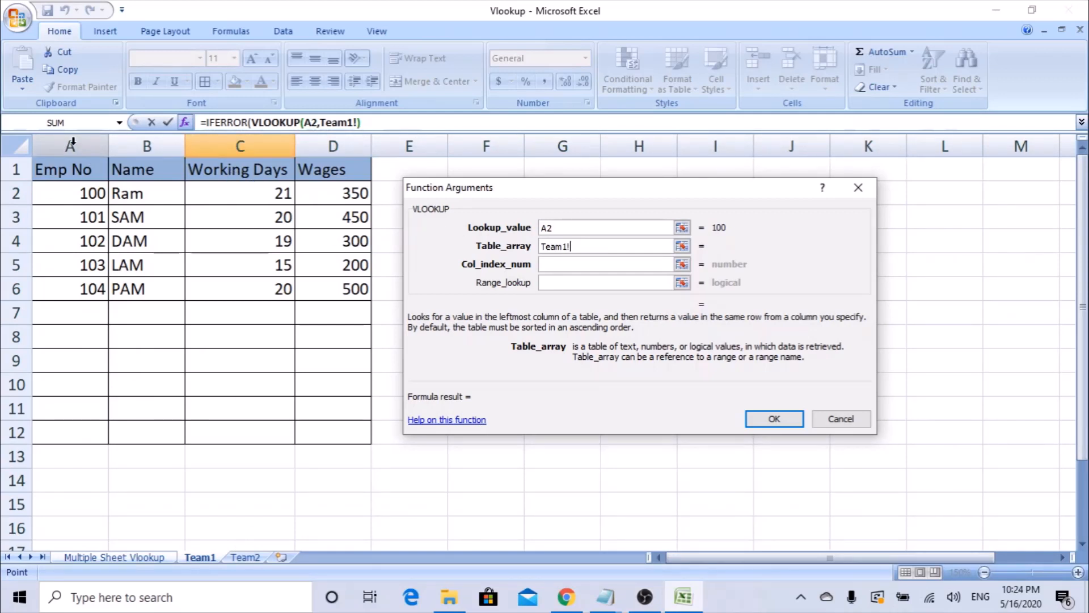
{"action": "left_click_drag", "start_coordinate": [73, 170], "coordinate": [231, 284]}
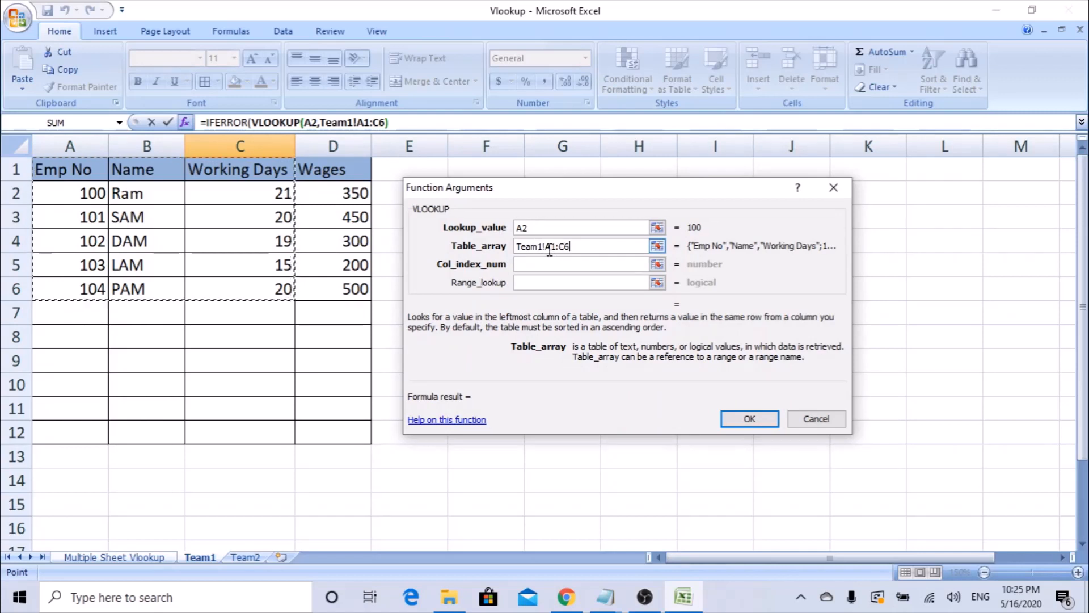
{"action": "left_click_drag", "start_coordinate": [572, 245], "coordinate": [515, 246]}
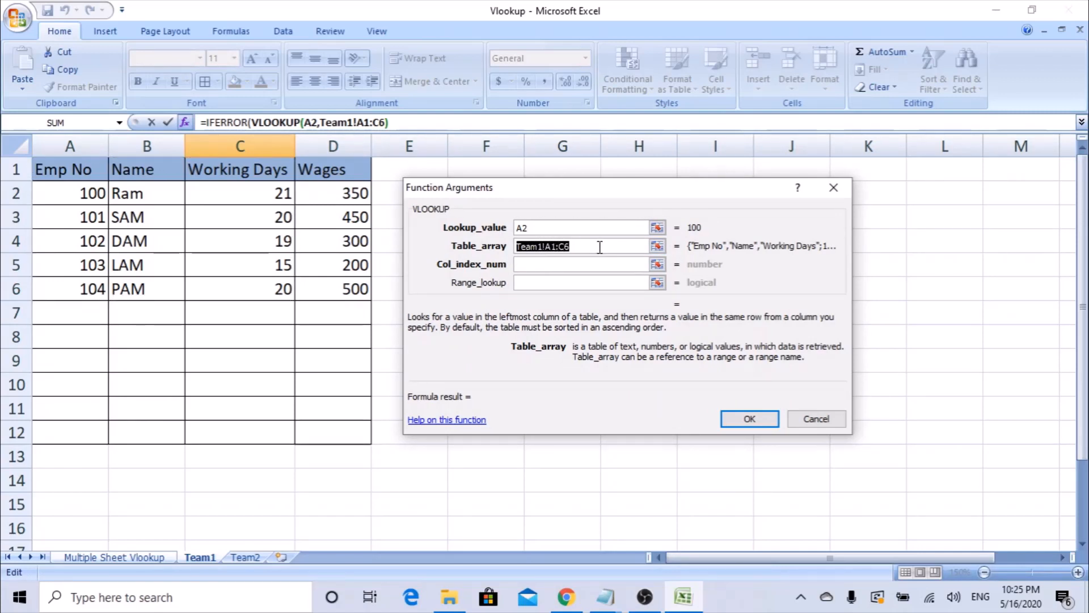
{"action": "key", "text": "F4"}
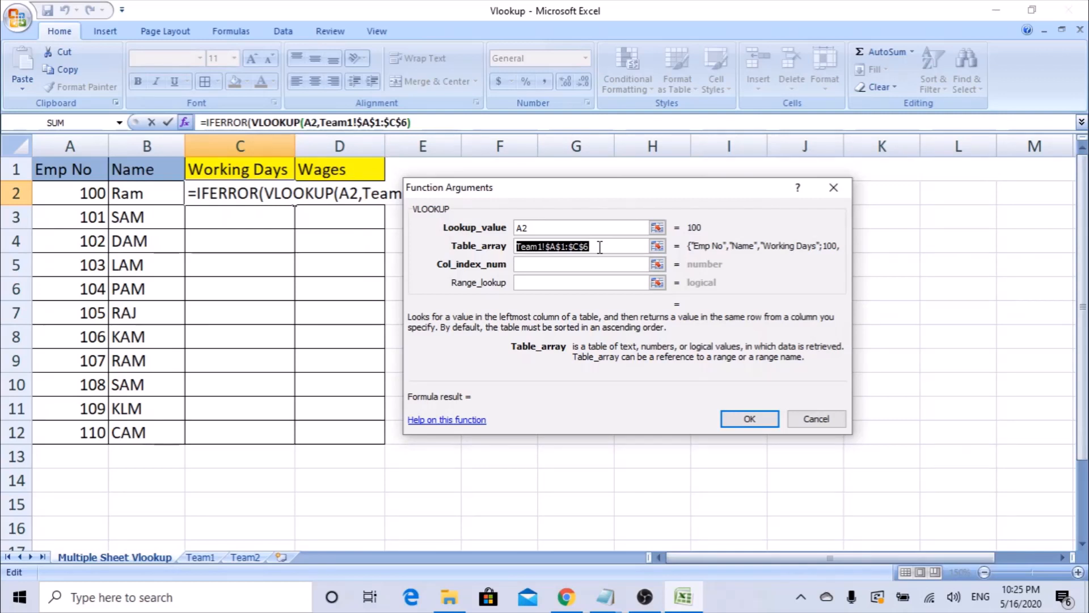
{"action": "left_click", "coordinate": [568, 266]}
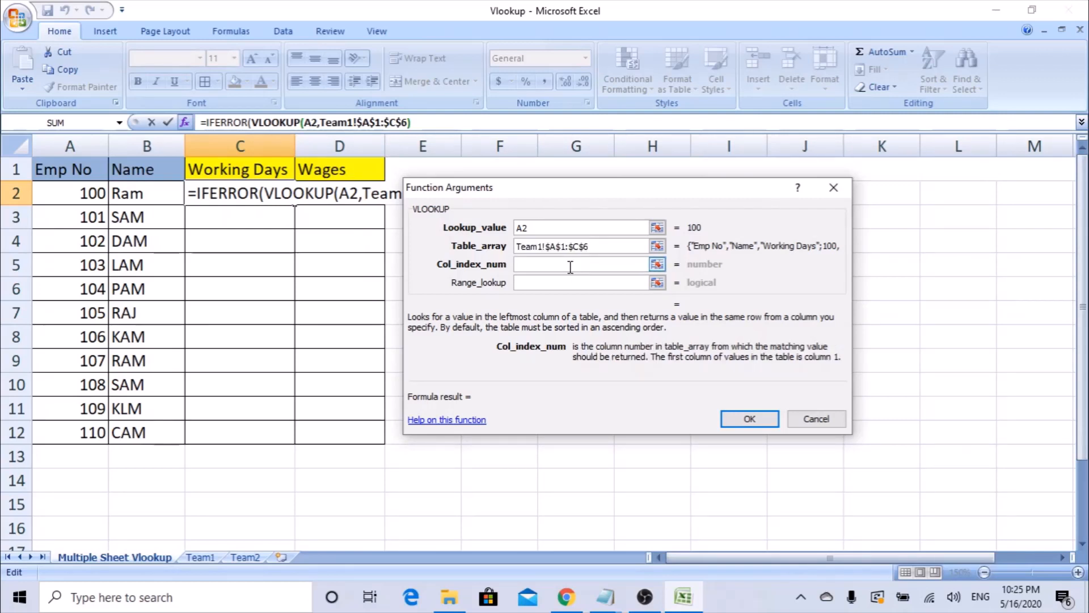
{"action": "left_click", "coordinate": [600, 248]}
{"action": "key", "text": "Tab"}
{"action": "left_click", "coordinate": [599, 245]}
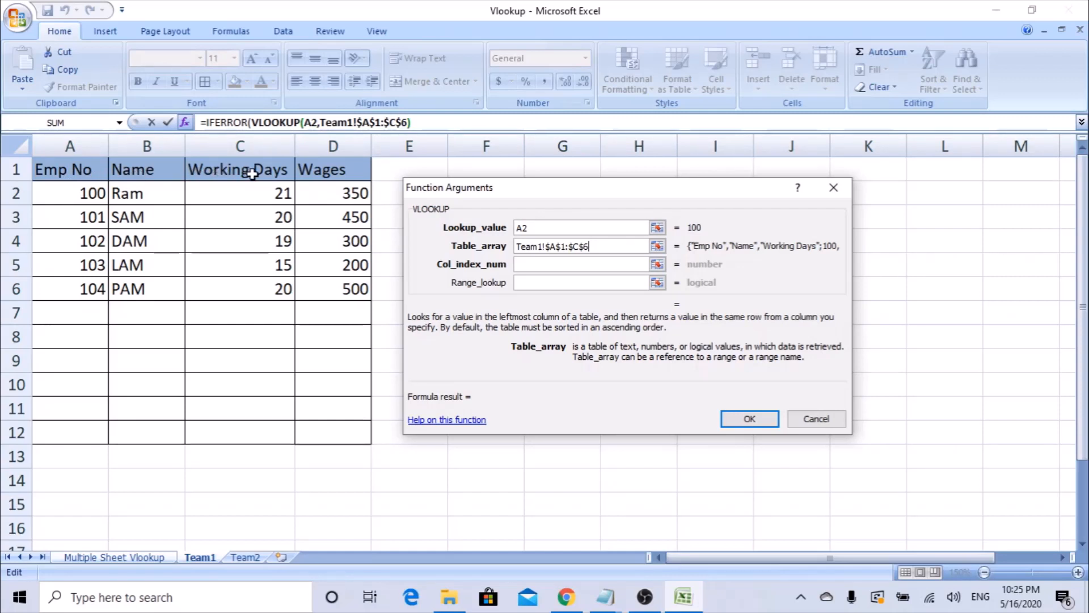
Step: Set the VLOOKUP's column index number to 3 and range lookup to 0, and accept the arguments
{"action": "left_click", "coordinate": [527, 262]}
{"action": "type", "text": "3"}
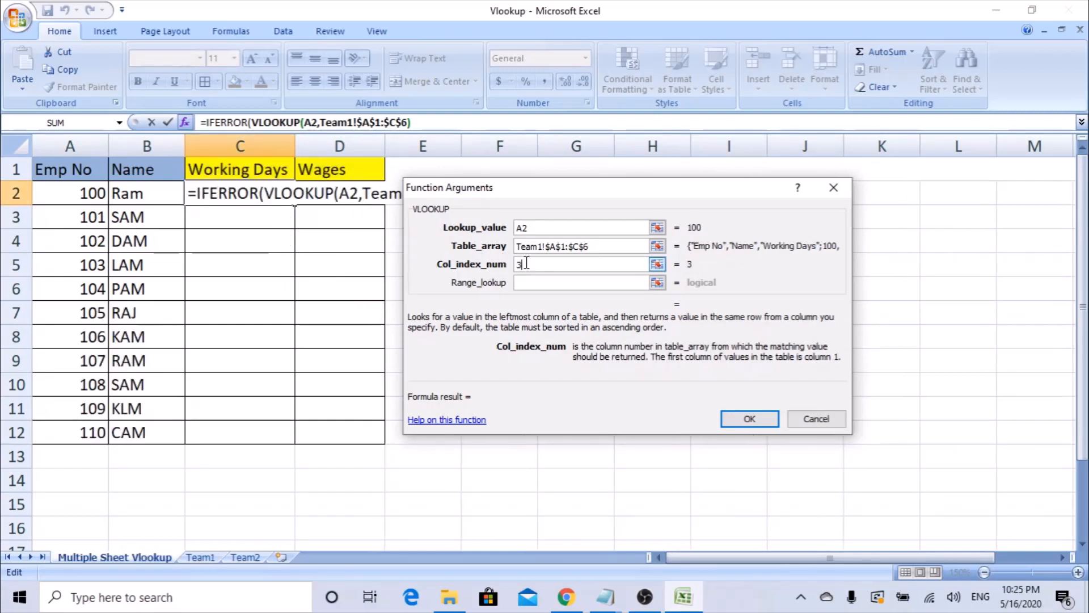
{"action": "key", "text": "Tab"}
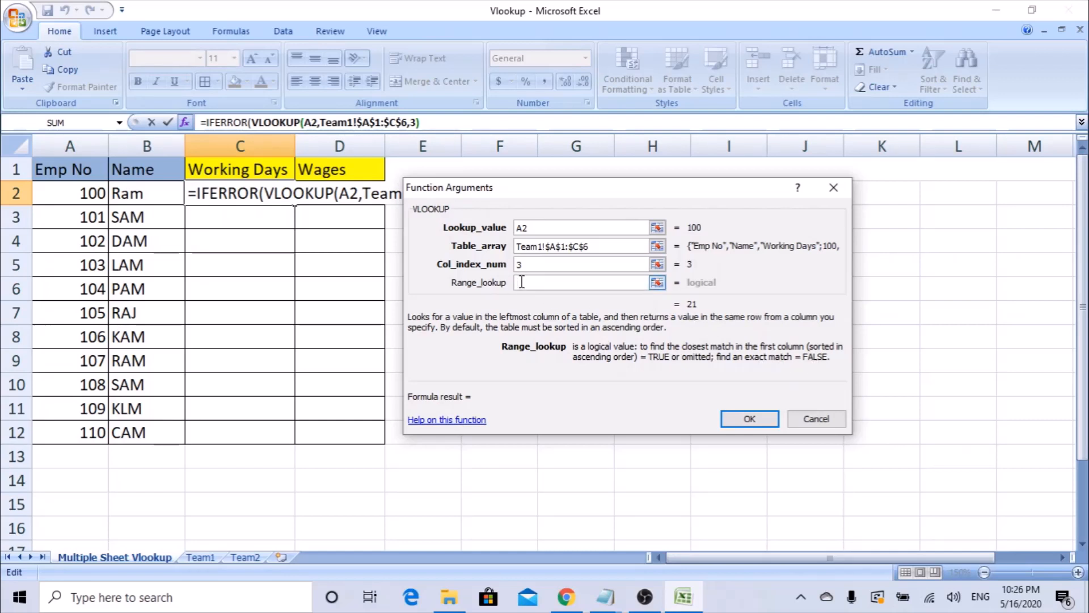
{"action": "type", "text": "0"}
{"action": "left_click", "coordinate": [739, 421]}
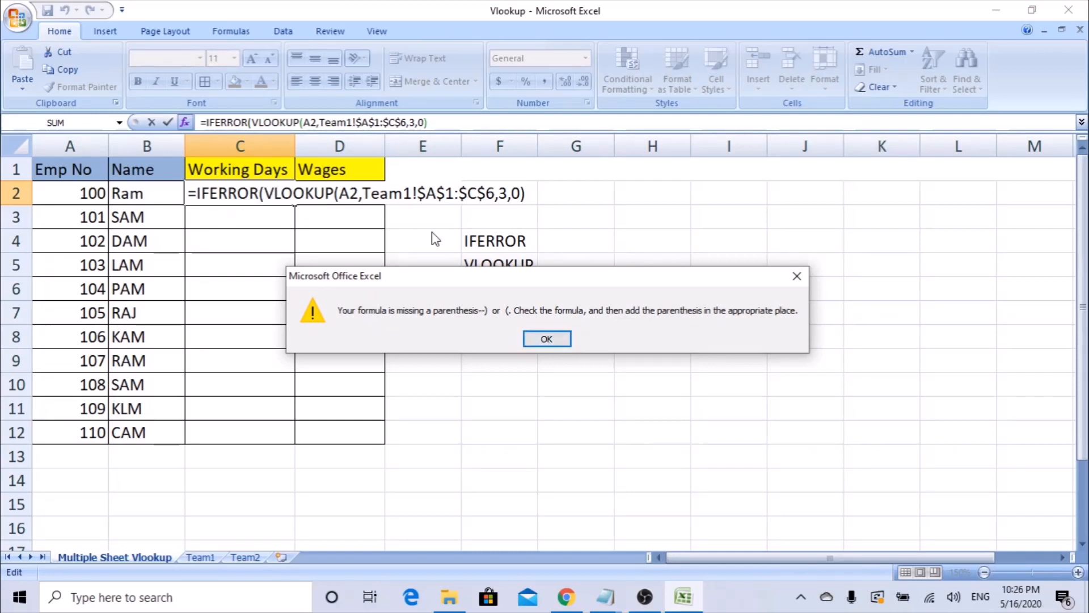
{"action": "left_click", "coordinate": [546, 341]}
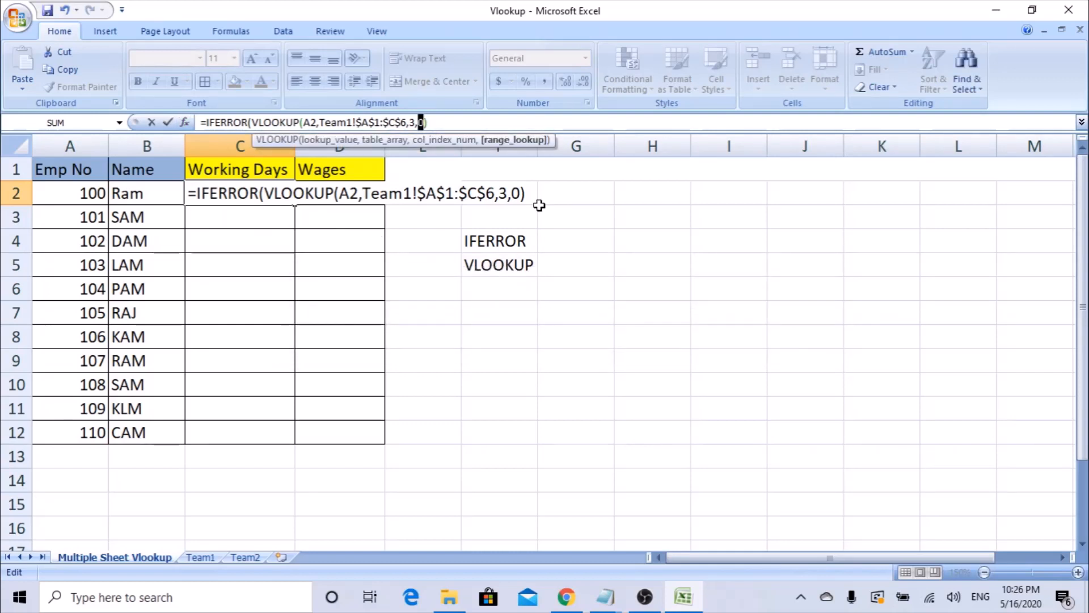
Step: Add a second VLOOKUP to the C2 formula as IFERROR's value_if_error argument
{"action": "left_click", "coordinate": [445, 121]}
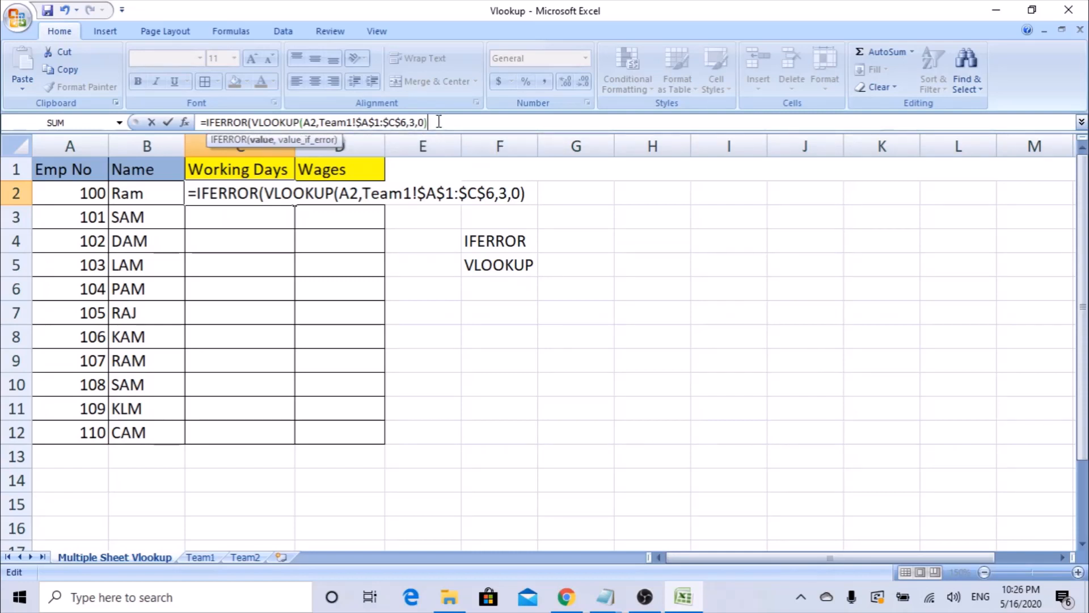
{"action": "type", "text": ","}
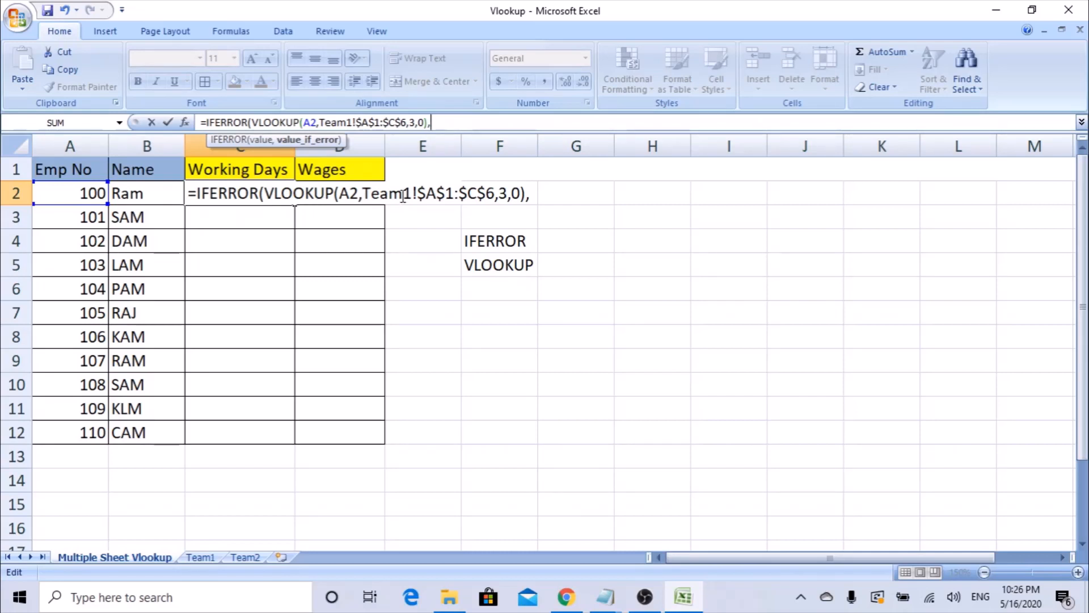
{"action": "type", "text": "V"}
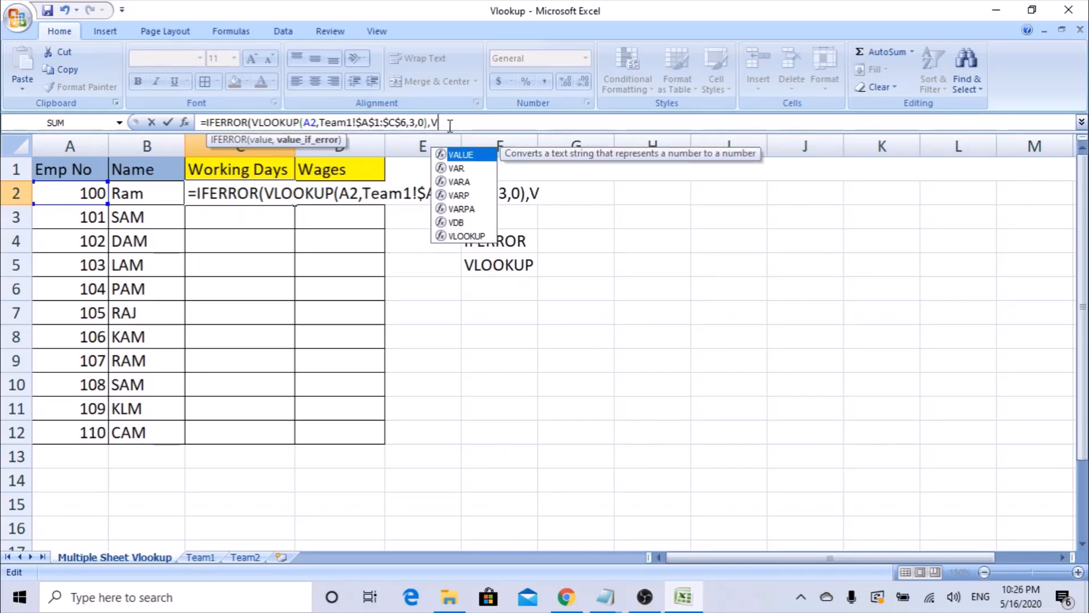
{"action": "type", "text": "lookup"}
{"action": "key", "text": "Tab"}
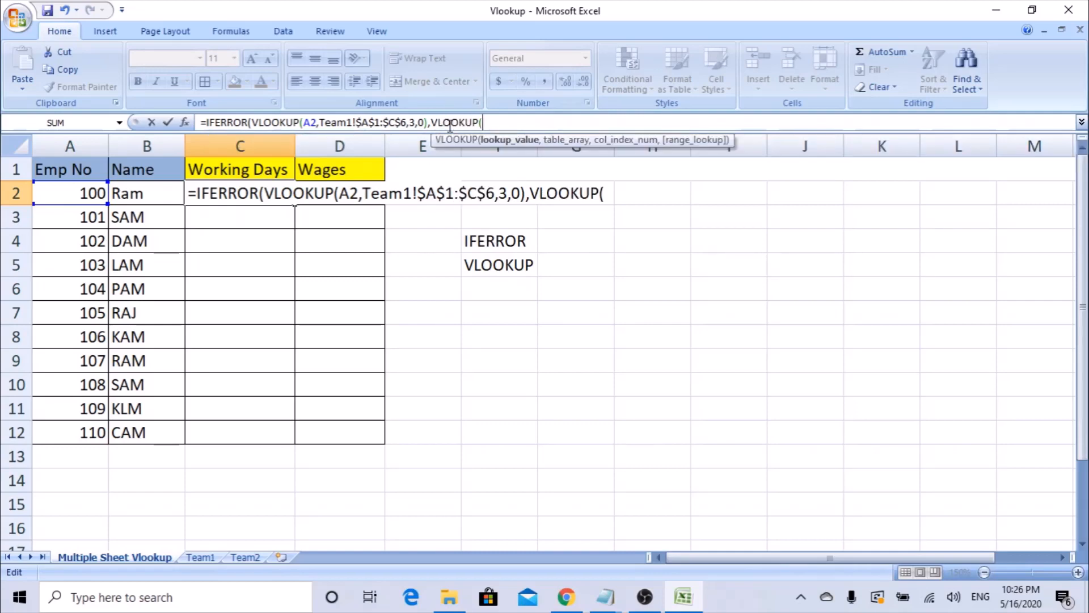
Step: Set the second VLOOKUP's lookup value to A2 and its table array to Team2!$A$1:$C$7 as an absolute reference
{"action": "left_click", "coordinate": [185, 122]}
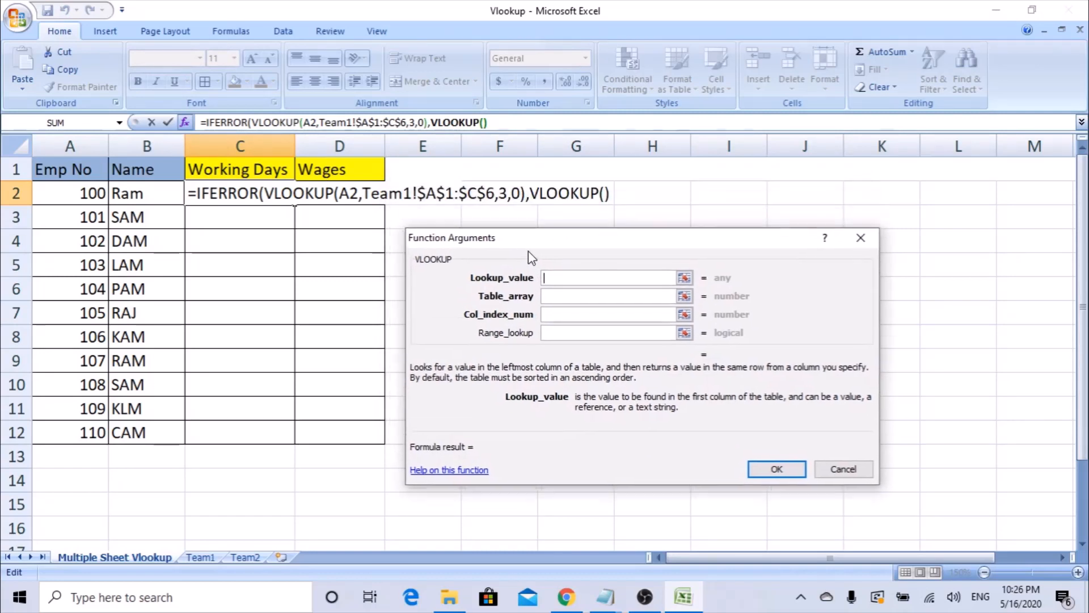
{"action": "left_click", "coordinate": [85, 196]}
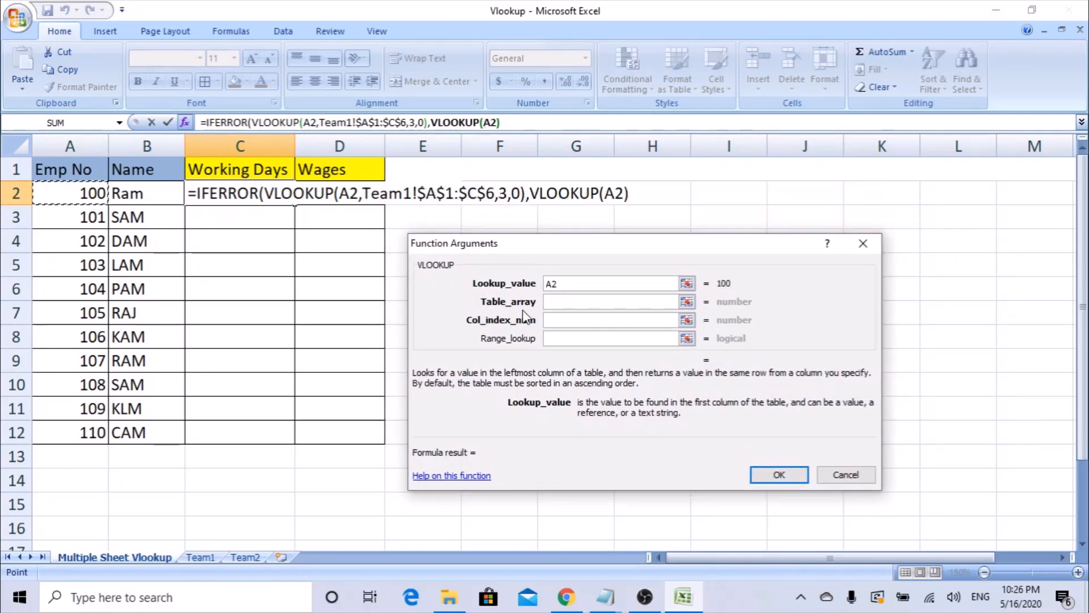
{"action": "left_click", "coordinate": [567, 302]}
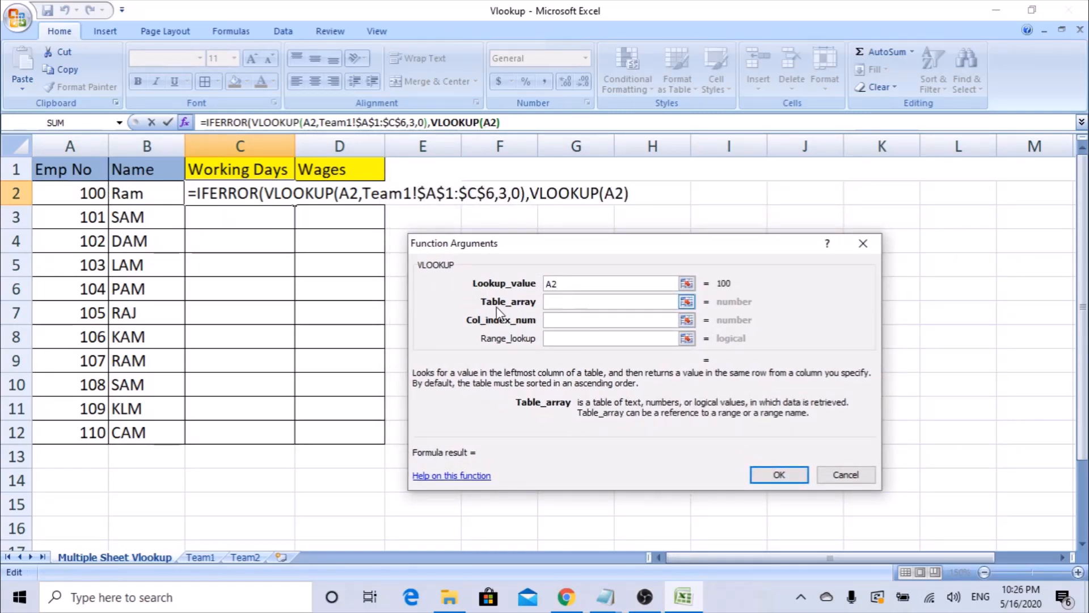
{"action": "left_click", "coordinate": [254, 559]}
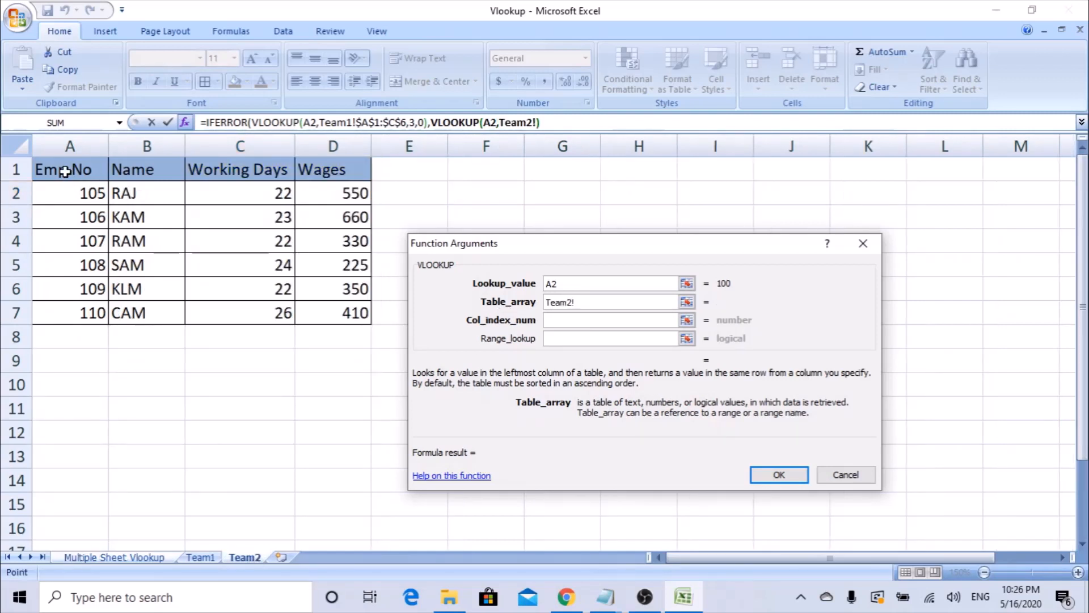
{"action": "left_click_drag", "start_coordinate": [64, 172], "coordinate": [253, 311]}
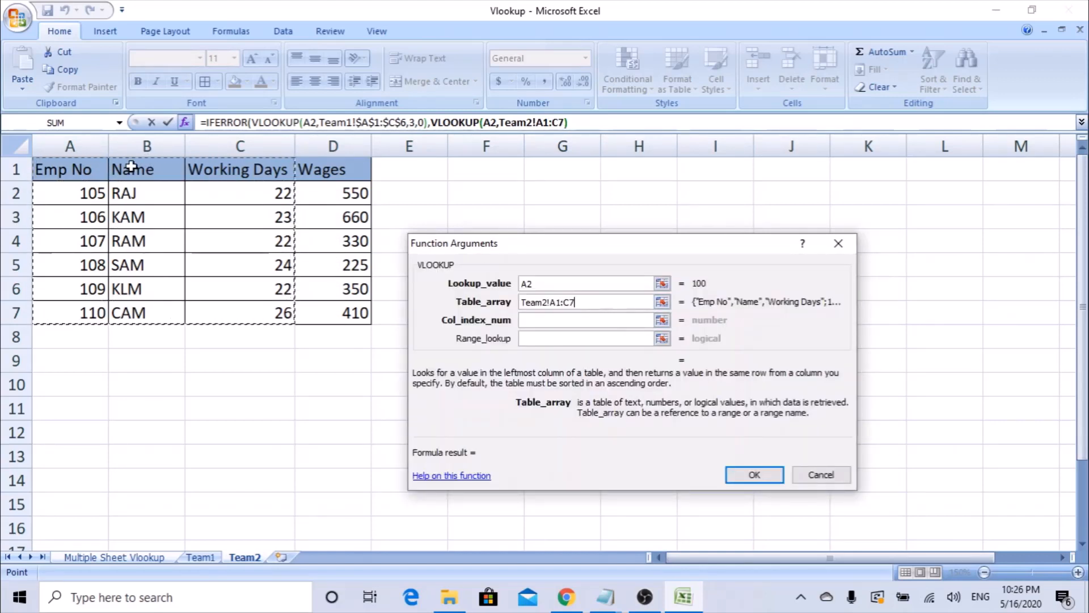
{"action": "key", "text": "F4"}
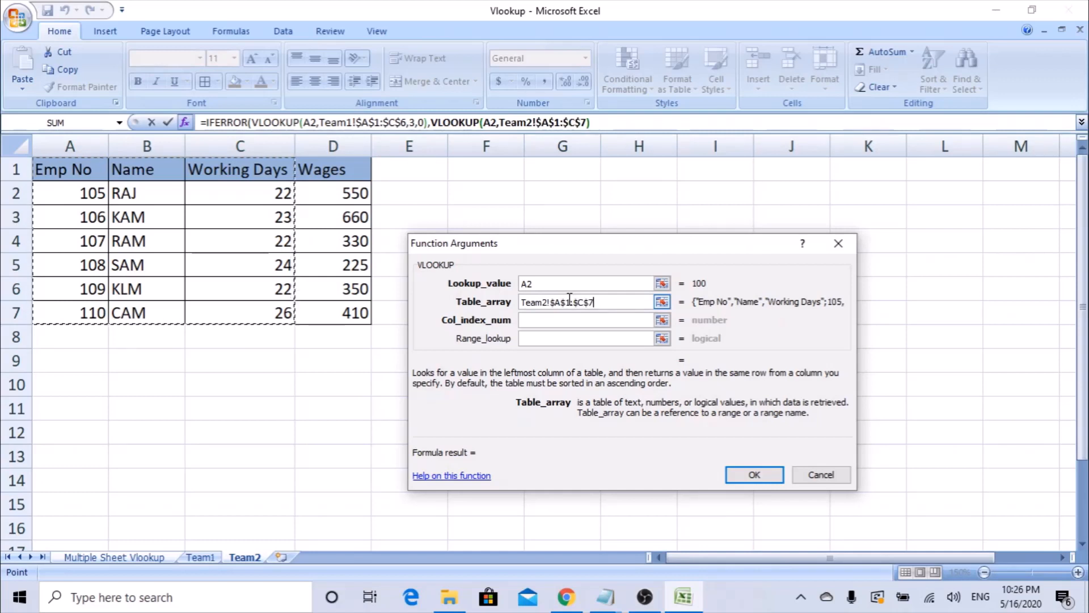
Step: Set the second VLOOKUP's column index number to 3 and range lookup to 0
{"action": "left_click", "coordinate": [544, 326]}
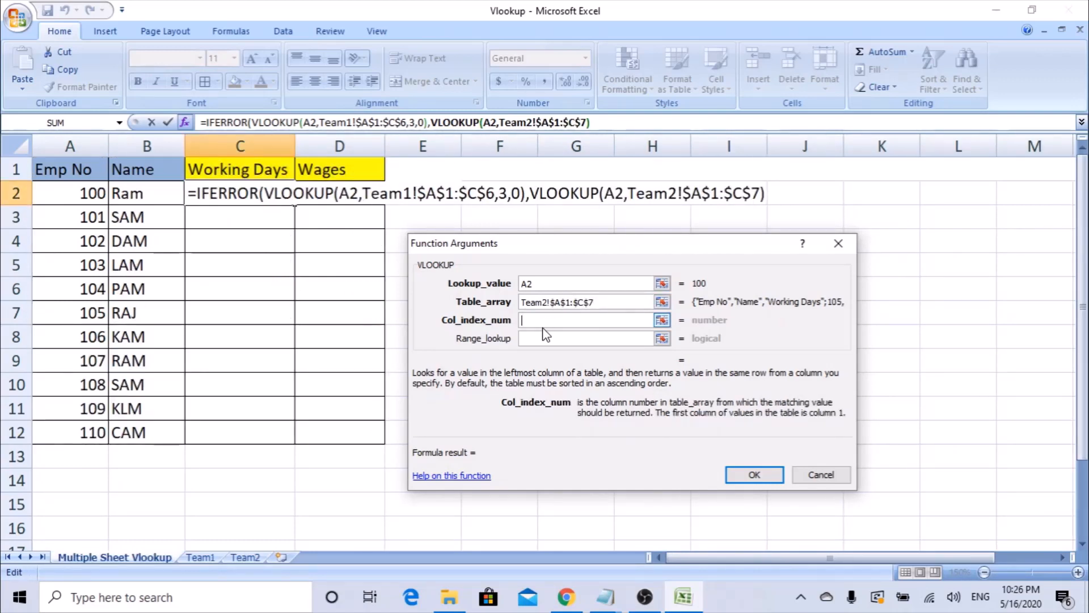
{"action": "type", "text": "3"}
{"action": "key", "text": "Tab"}
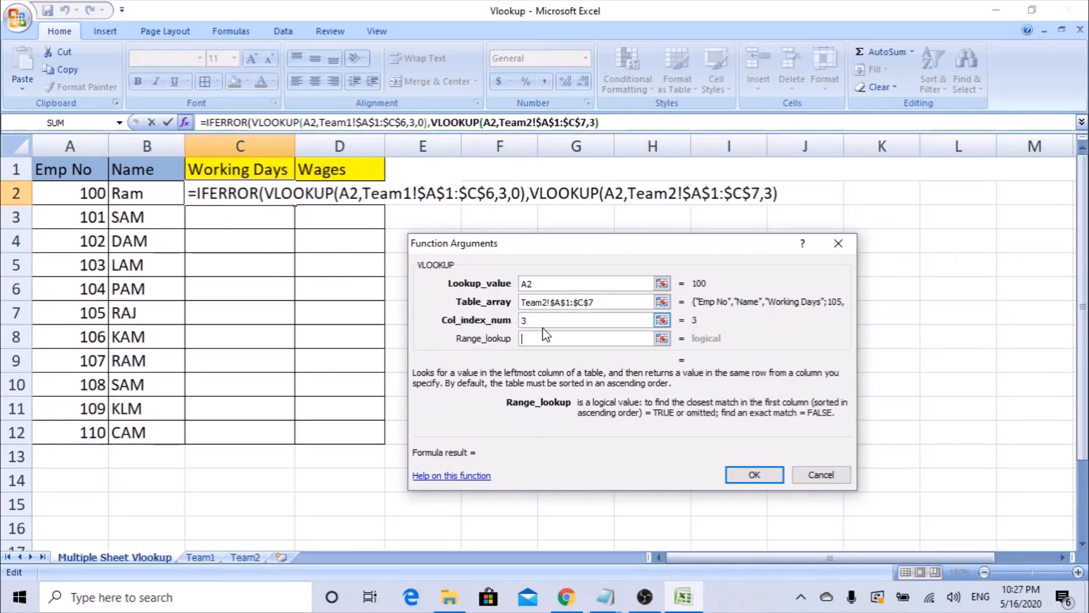
{"action": "type", "text": "0"}
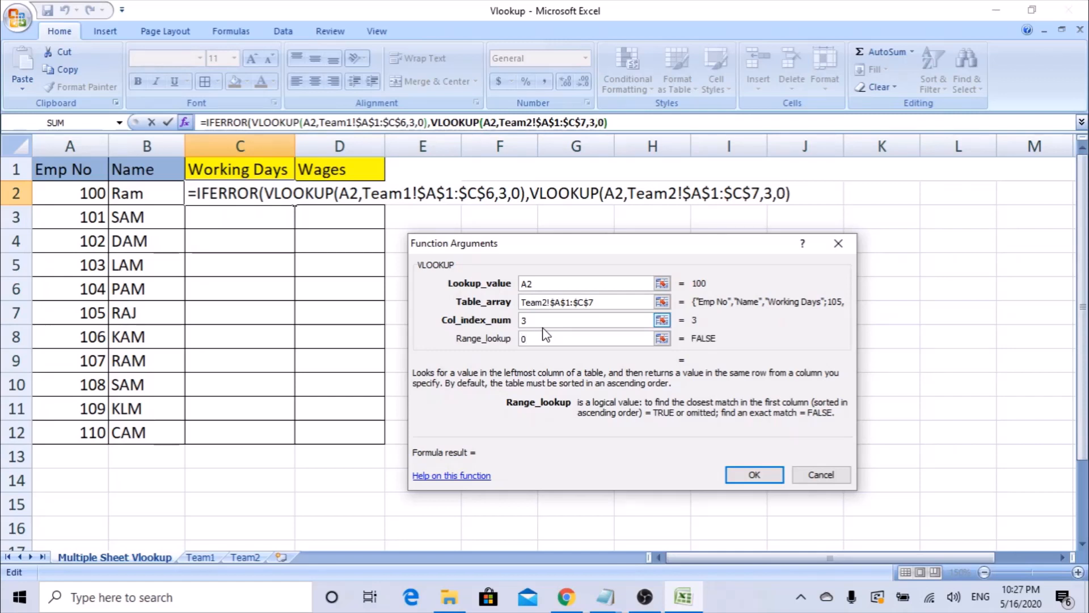
Step: Enter the C2 formula with the proposed closing-parenthesis correction and fill it down to C12
{"action": "key", "text": "Return"}
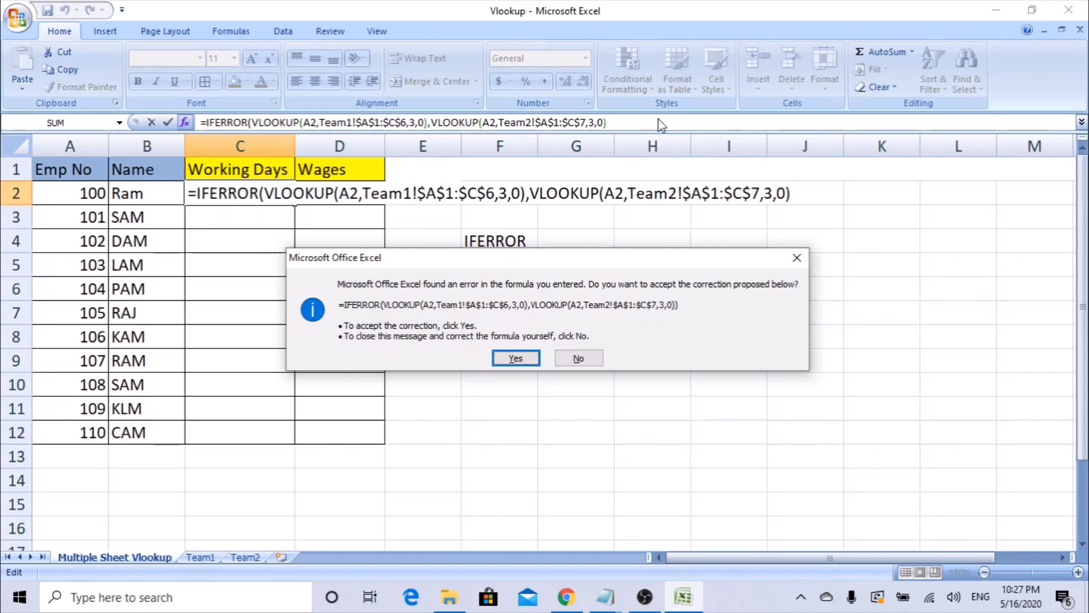
{"action": "left_click", "coordinate": [526, 362]}
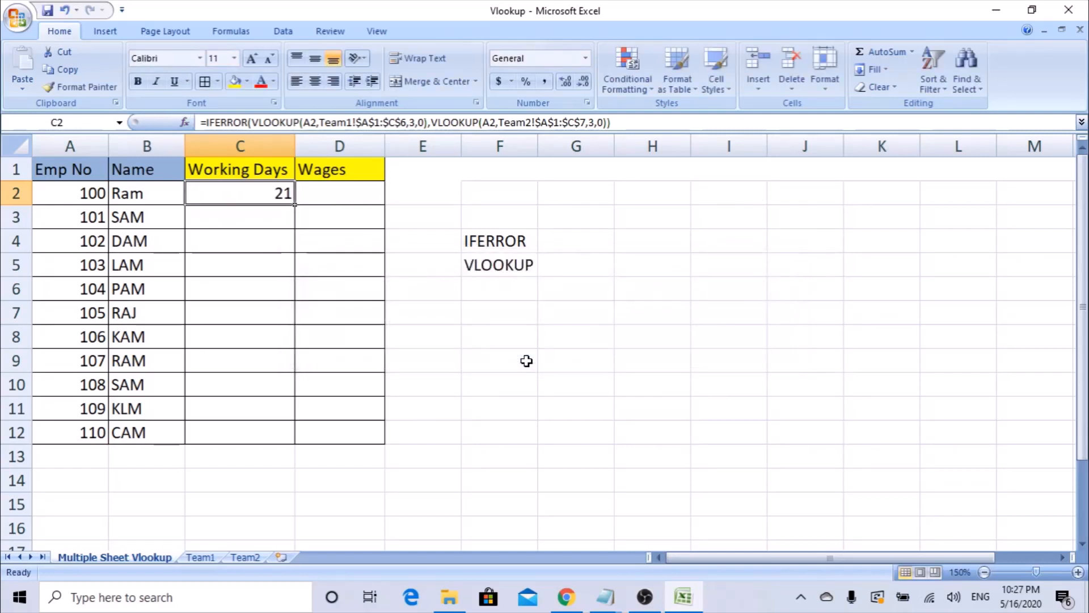
{"action": "left_click_drag", "start_coordinate": [294, 203], "coordinate": [299, 440]}
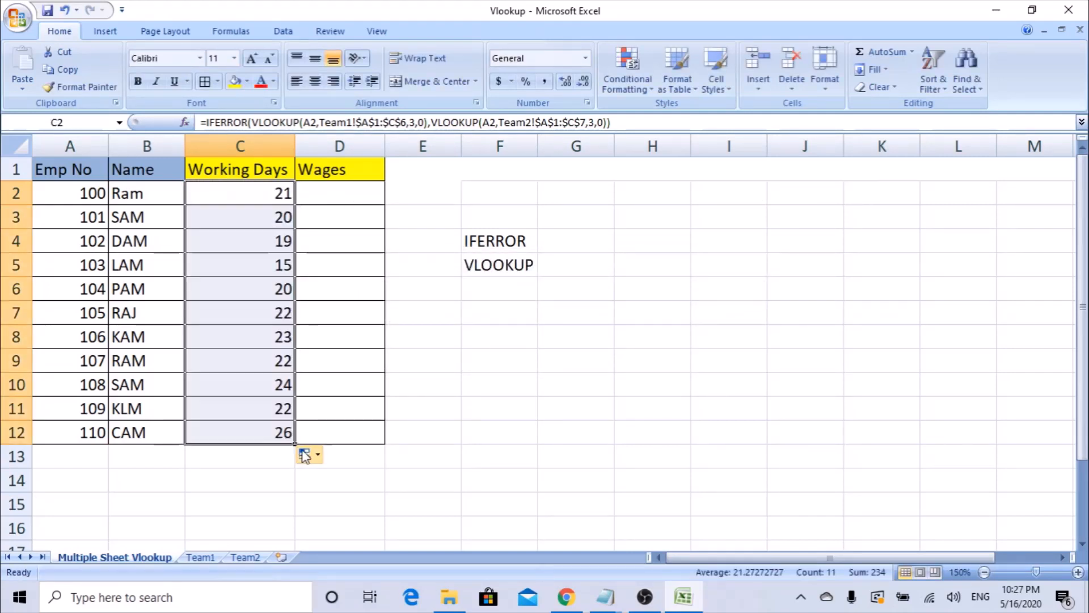
Step: Check the filled formula in C9 and compare row 7's Working Days with the same employee's entry on the Team1 and Team2 sheets
{"action": "double_click", "coordinate": [274, 361]}
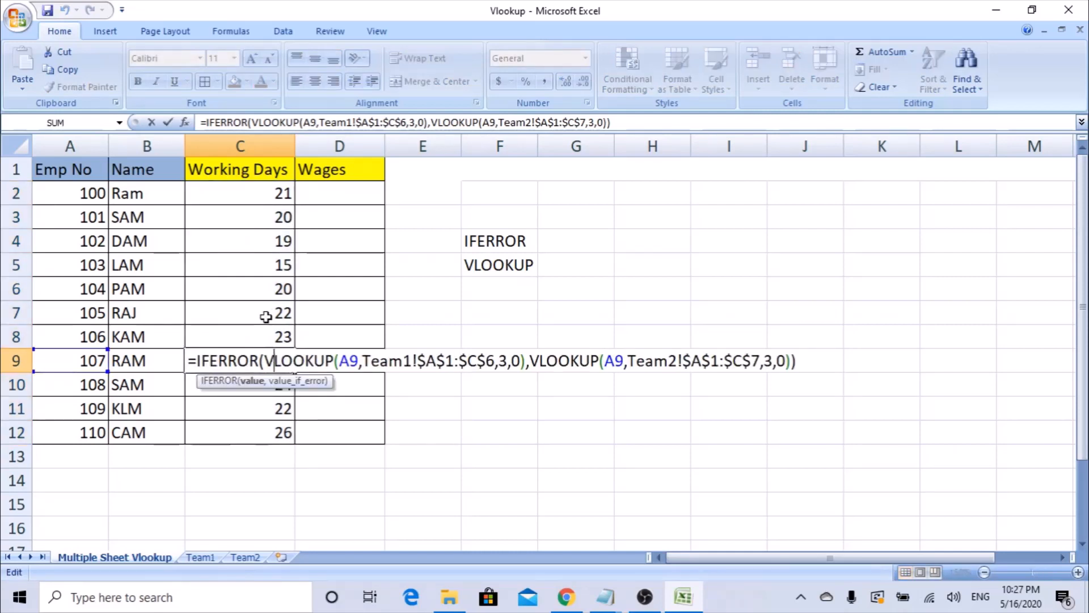
{"action": "key", "text": "Escape"}
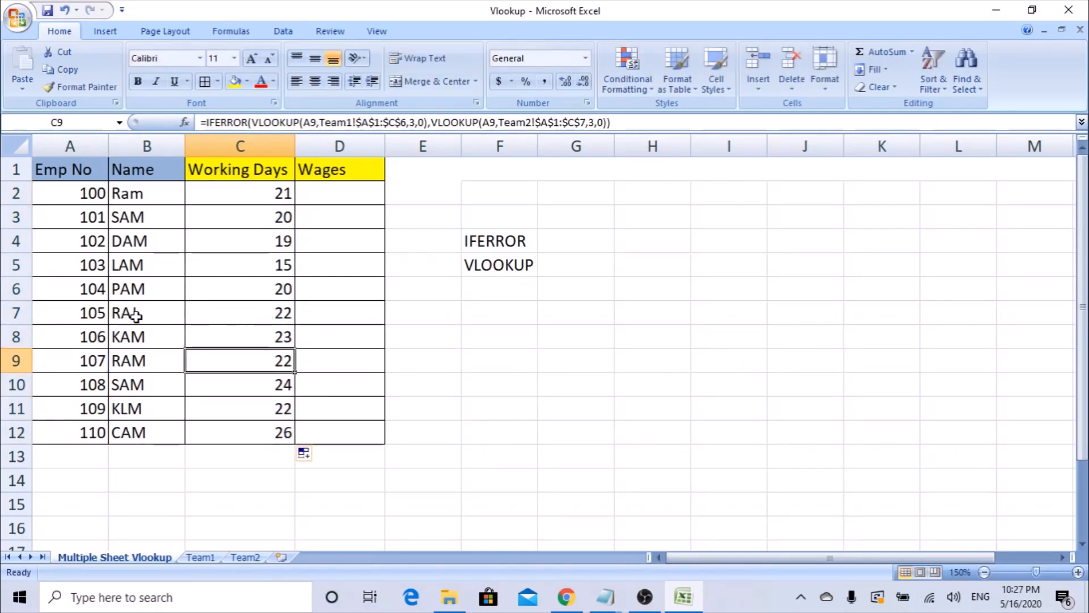
{"action": "left_click", "coordinate": [84, 316]}
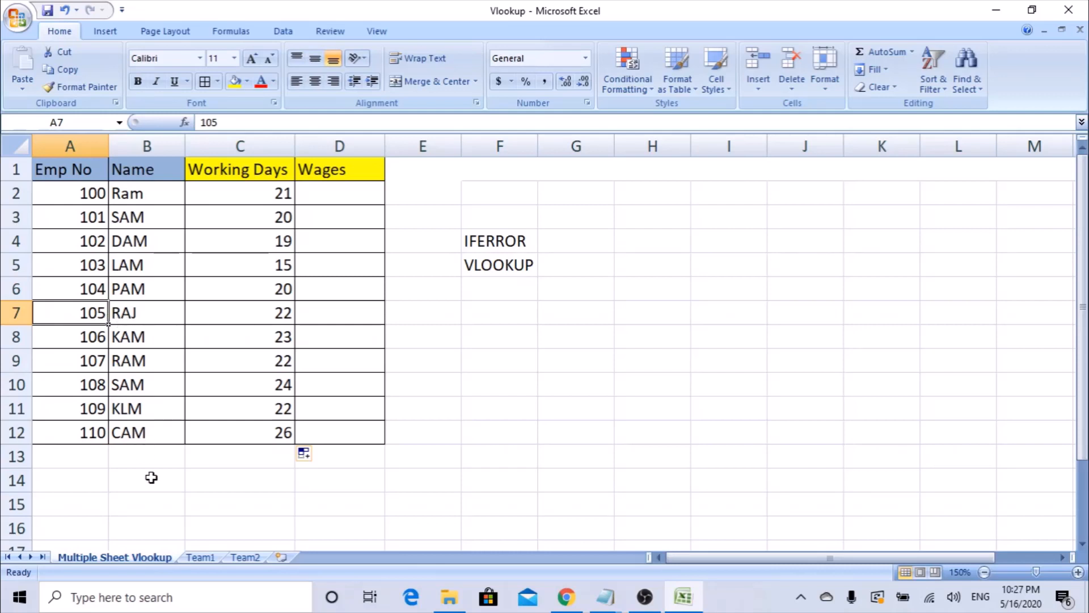
{"action": "left_click", "coordinate": [199, 557]}
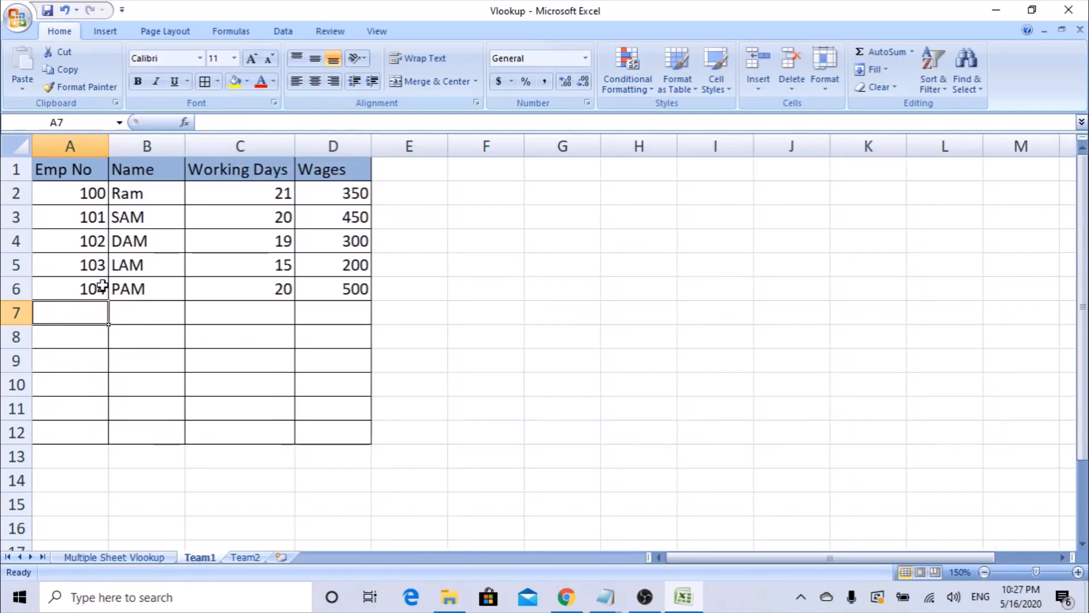
{"action": "left_click", "coordinate": [245, 557]}
{"action": "left_click", "coordinate": [81, 200]}
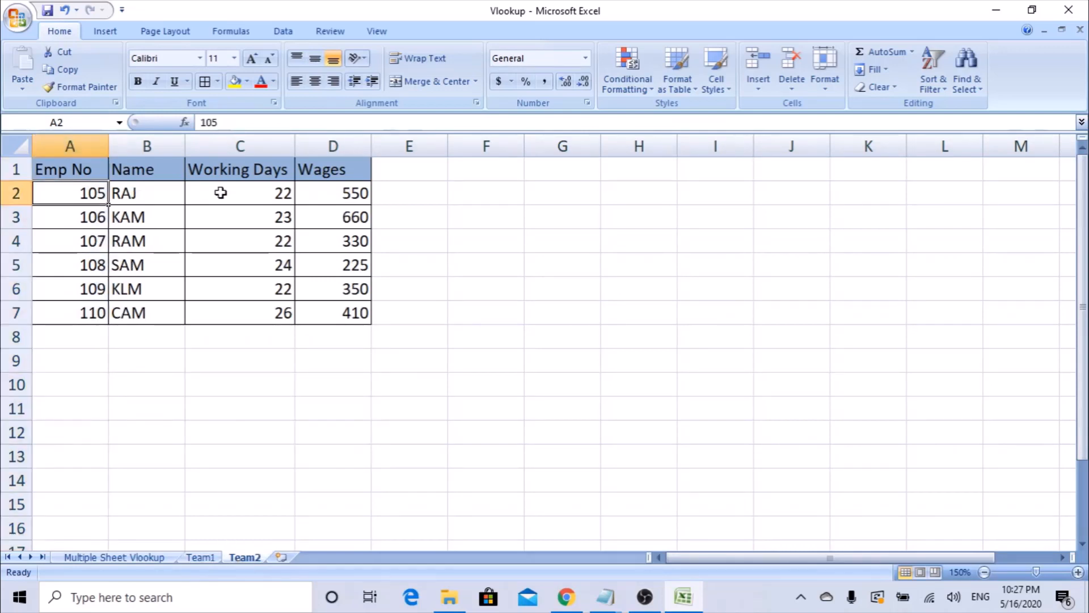
{"action": "left_click", "coordinate": [255, 189]}
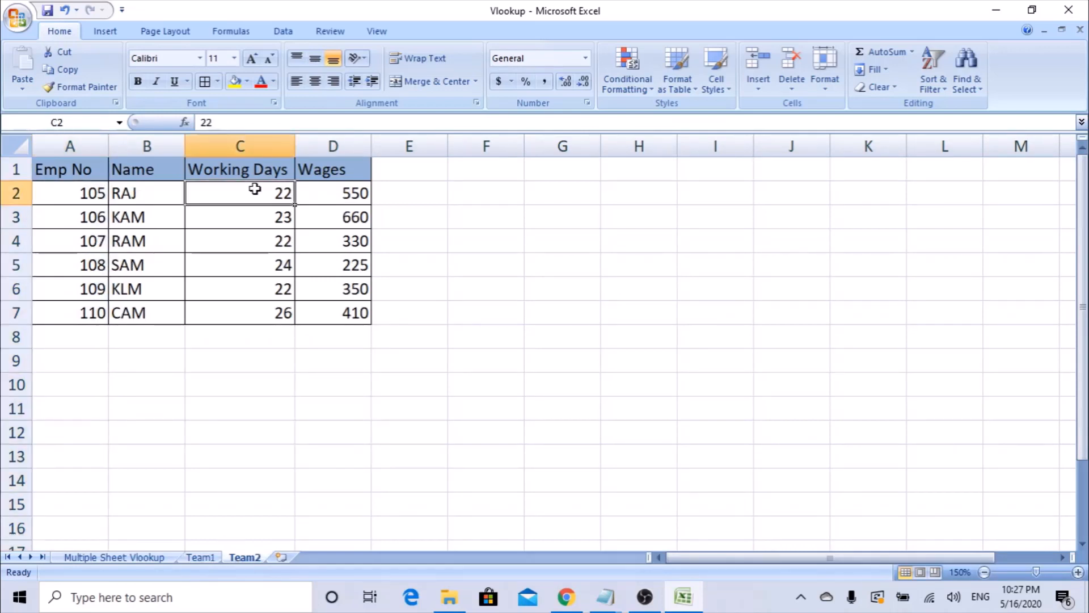
{"action": "left_click", "coordinate": [142, 556]}
{"action": "left_click", "coordinate": [275, 313]}
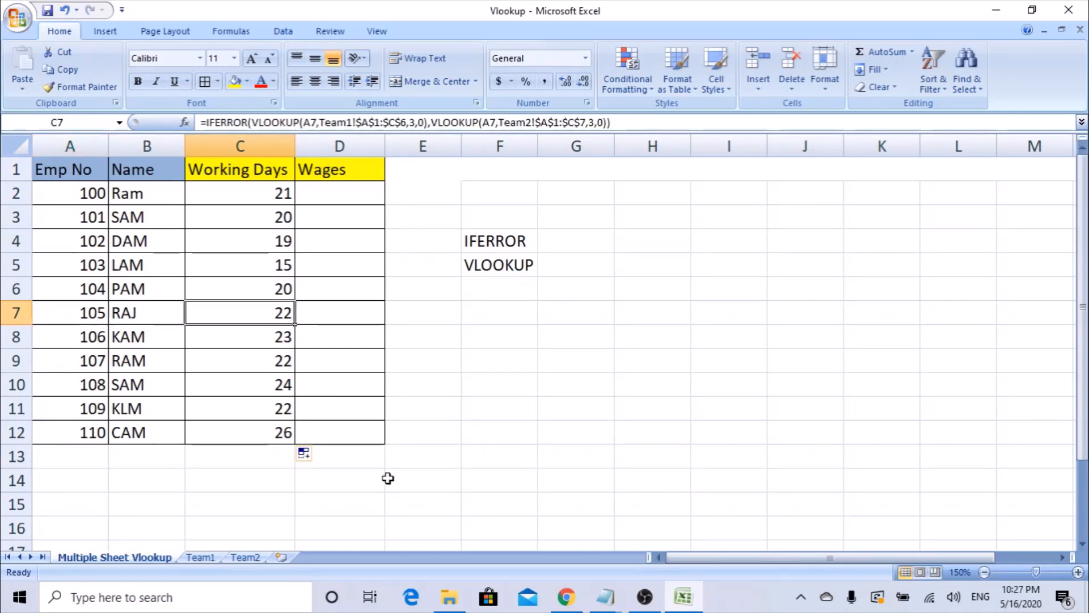
Step: Start an IFERROR formula in Wages cell D2 with a nested VLOOKUP as its value argument
{"action": "left_click", "coordinate": [367, 189]}
{"action": "type", "text": "="}
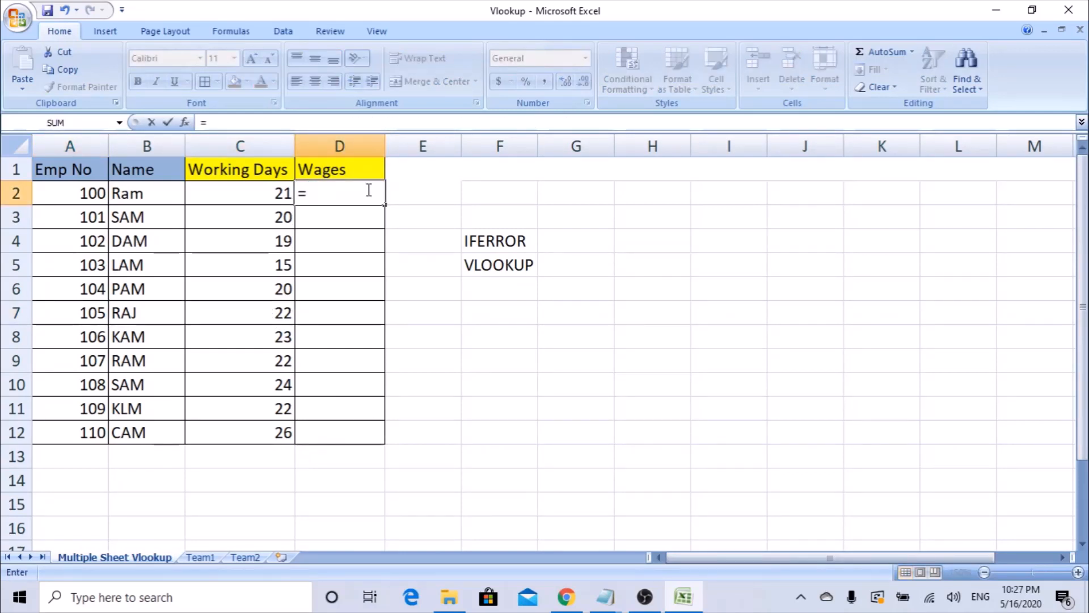
{"action": "type", "text": "ifer"}
{"action": "key", "text": "Tab"}
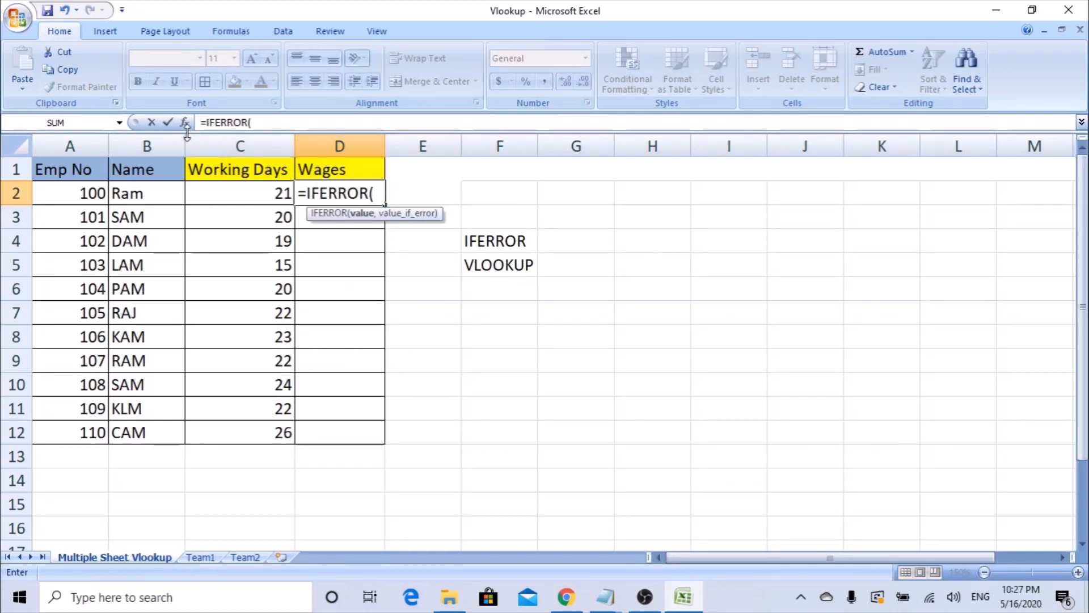
{"action": "type", "text": "vlookup"}
{"action": "key", "text": "Tab"}
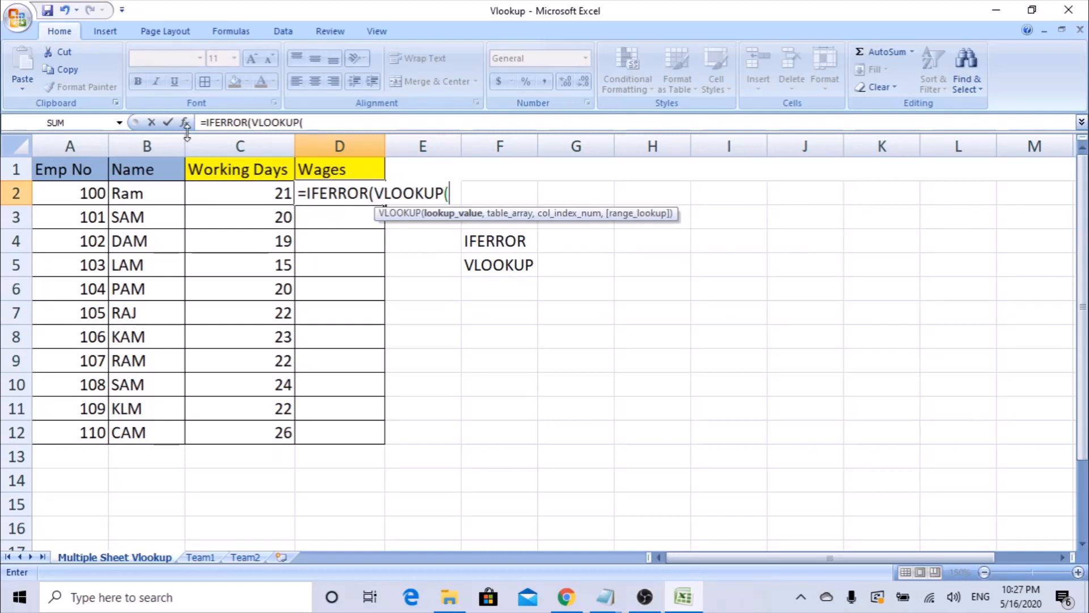
Step: Set the nested VLOOKUP's lookup value to A2 and its table array to the absolute reference Team1!$A$1:$D$6
{"action": "left_click", "coordinate": [185, 122]}
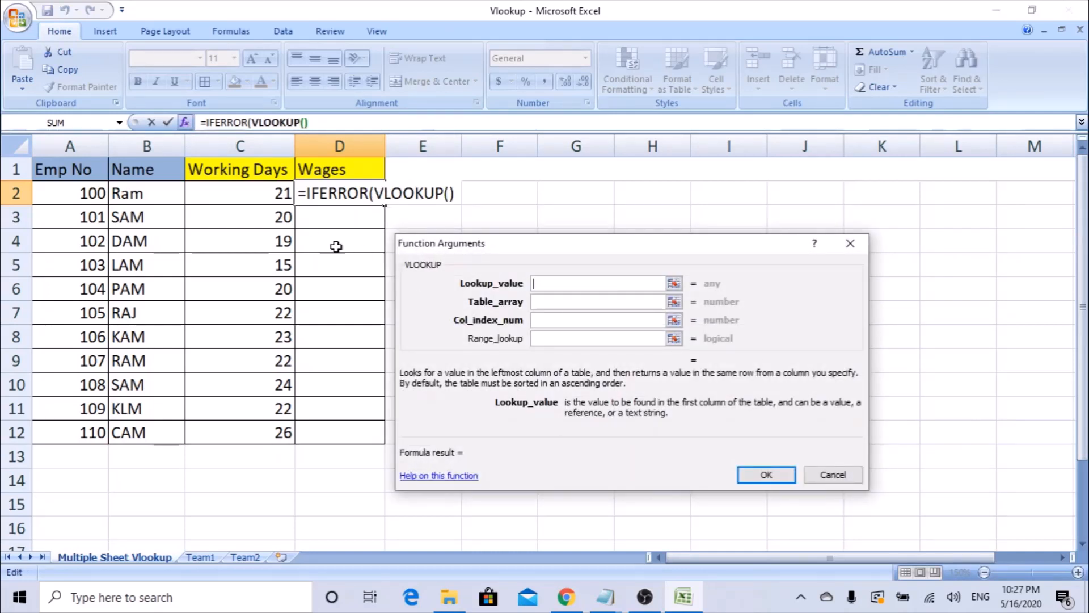
{"action": "left_click", "coordinate": [90, 192]}
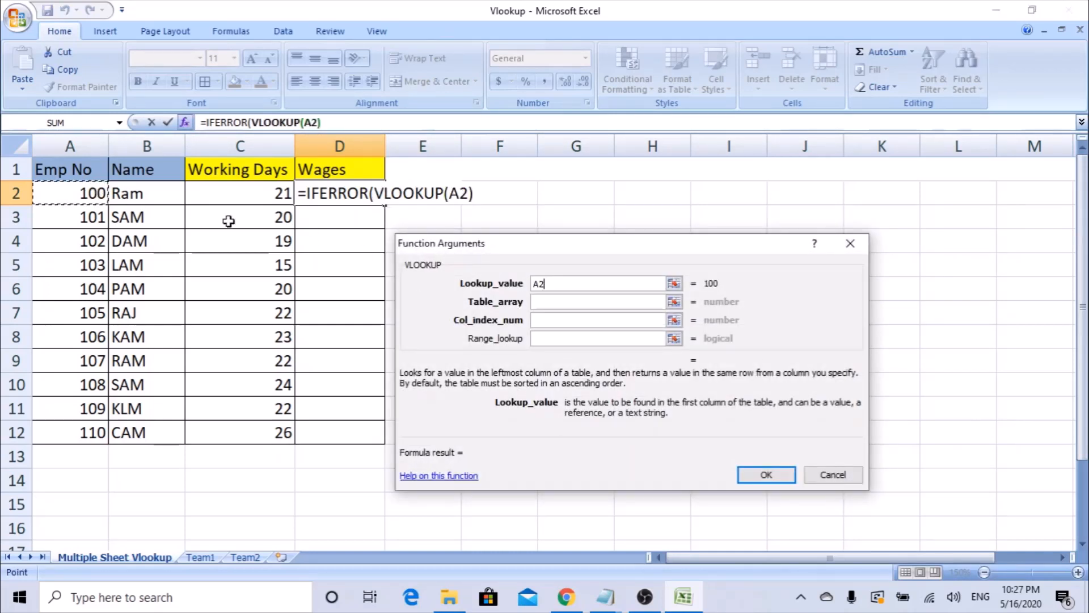
{"action": "left_click", "coordinate": [550, 302]}
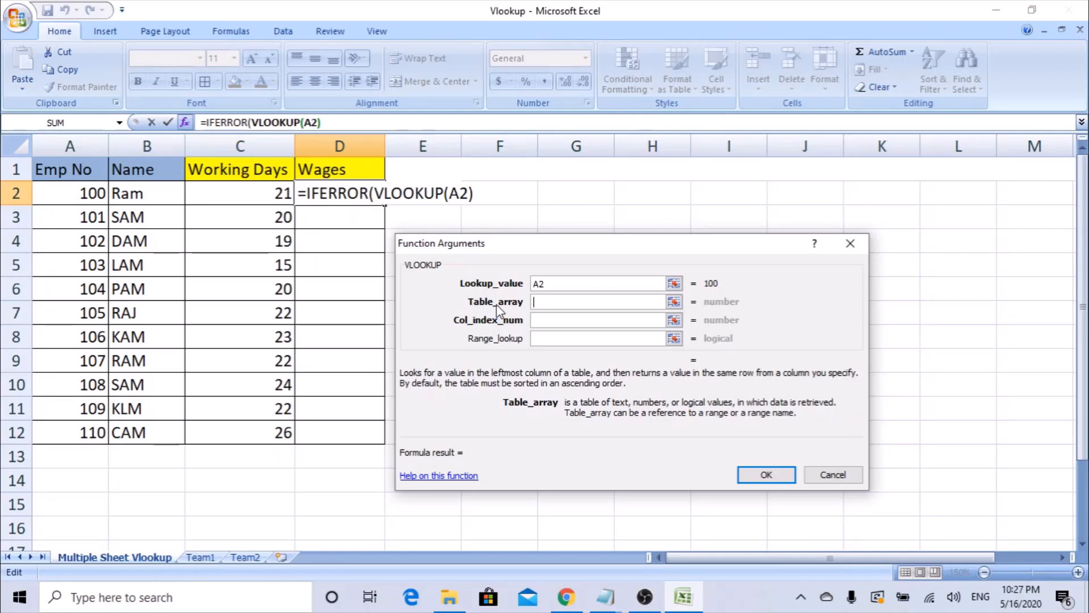
{"action": "left_click", "coordinate": [199, 557]}
{"action": "left_click", "coordinate": [73, 169]}
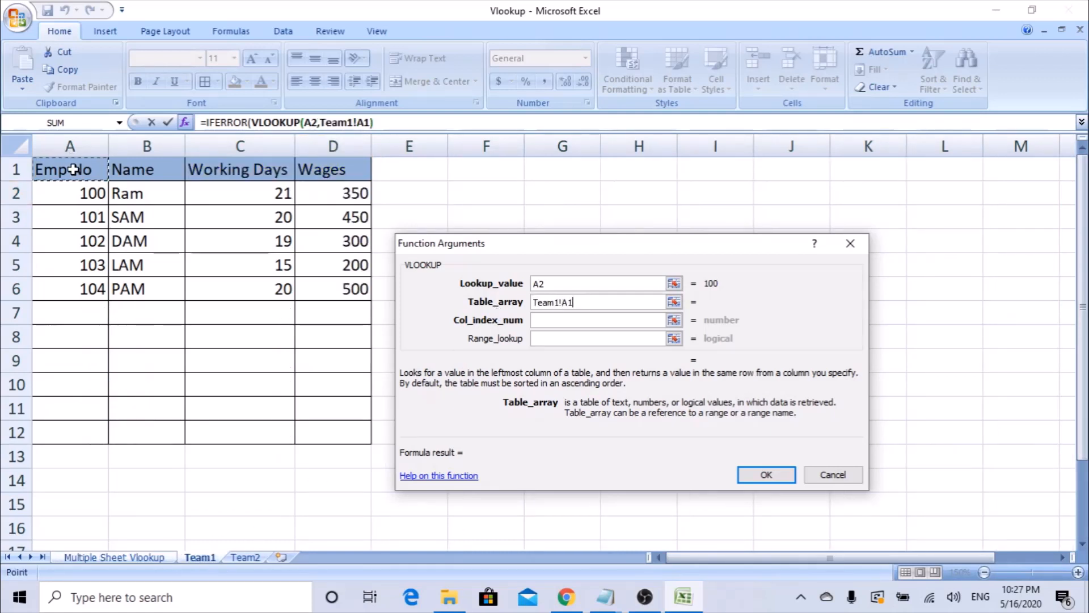
{"action": "left_click_drag", "start_coordinate": [73, 169], "coordinate": [347, 279]}
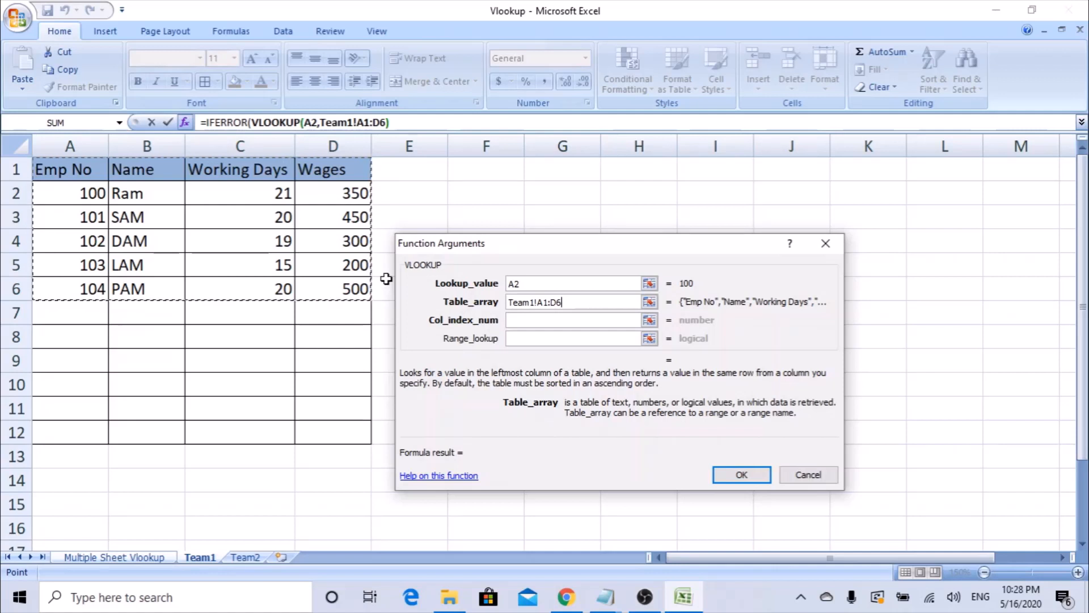
{"action": "key", "text": "F4"}
Step: Set the VLOOKUP's column index number to 4 and range lookup to 0, accept the arguments and dismiss the parenthesis warning
{"action": "key", "text": "Tab"}
{"action": "type", "text": "4"}
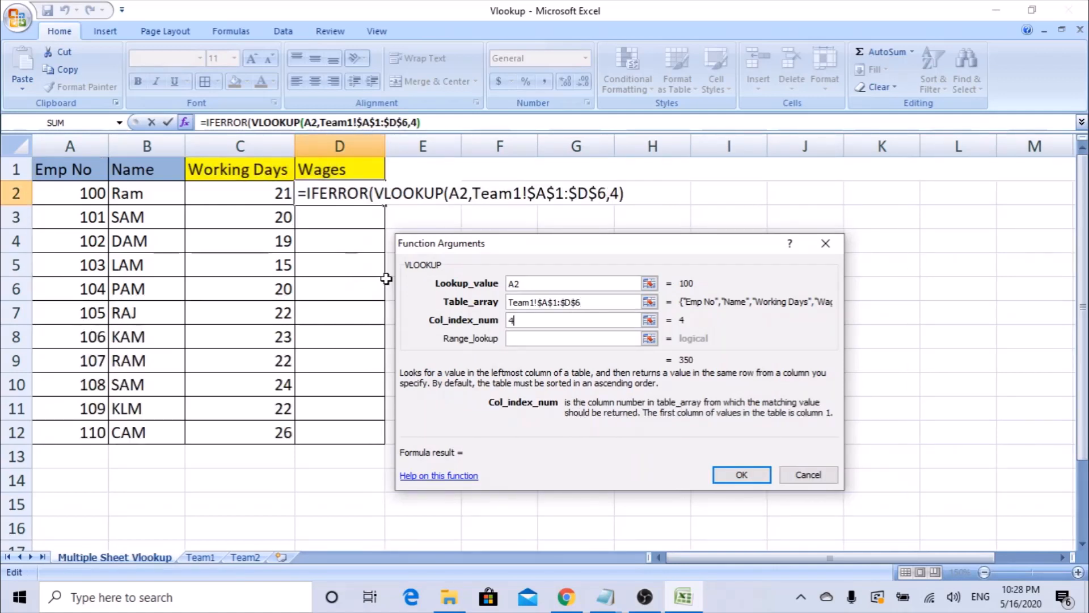
{"action": "key", "text": "Tab"}
{"action": "type", "text": "0"}
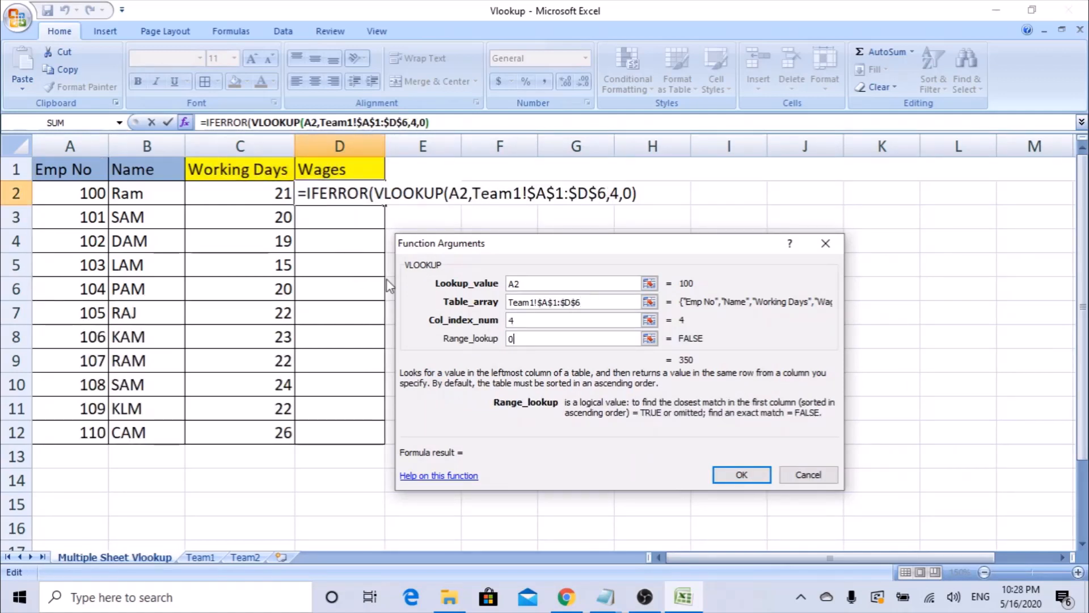
{"action": "key", "text": "Return"}
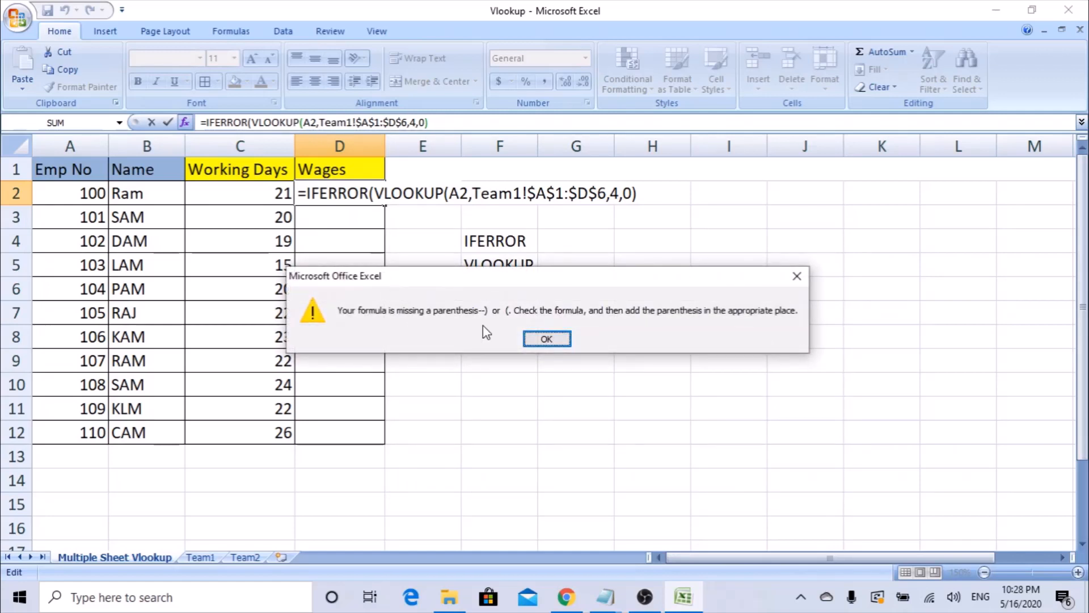
{"action": "left_click", "coordinate": [547, 339]}
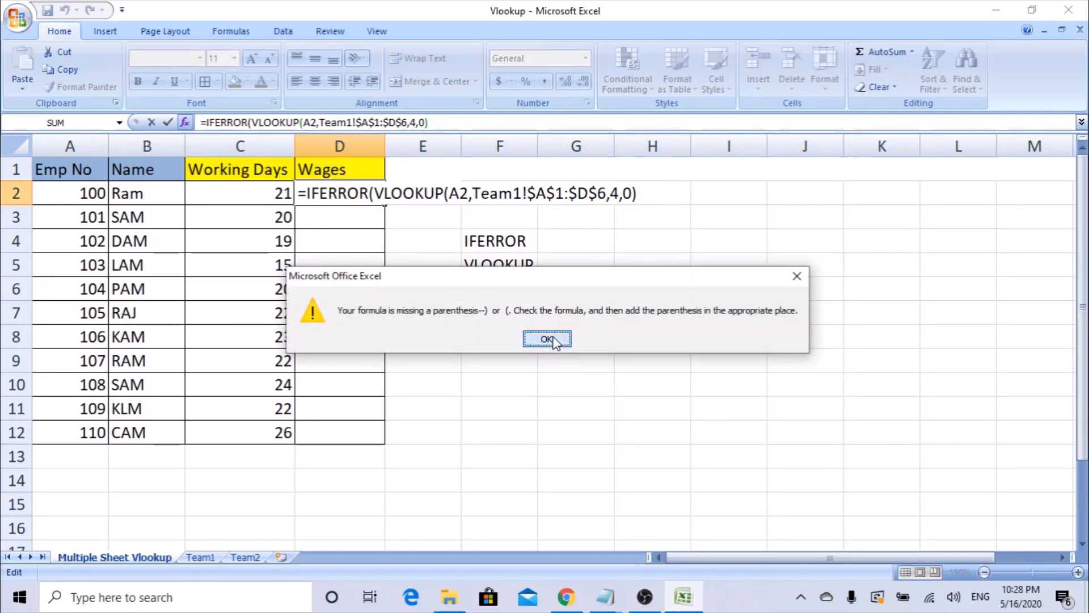
Step: Add a second VLOOKUP to the D2 formula as IFERROR's value_if_error argument and open its function arguments
{"action": "left_click", "coordinate": [455, 124]}
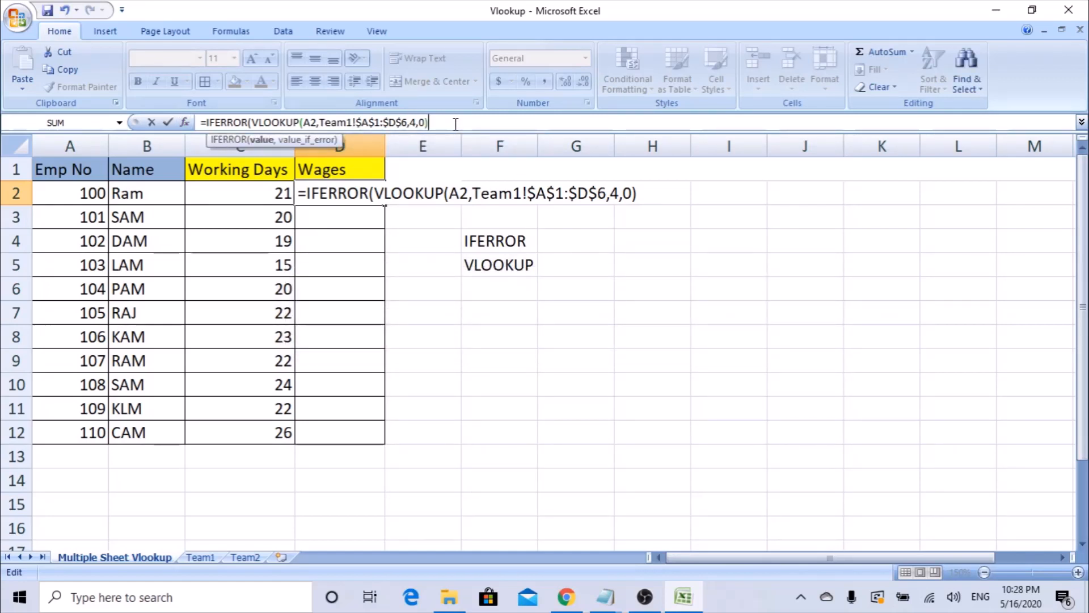
{"action": "type", "text": ","}
{"action": "type", "text": "Vlookup"}
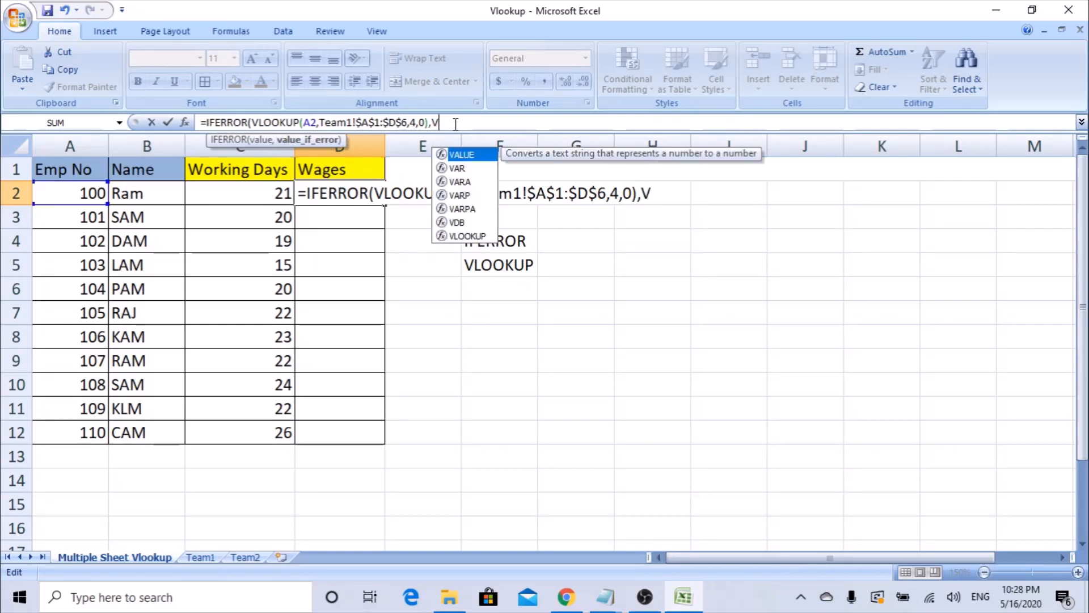
{"action": "key", "text": "Tab"}
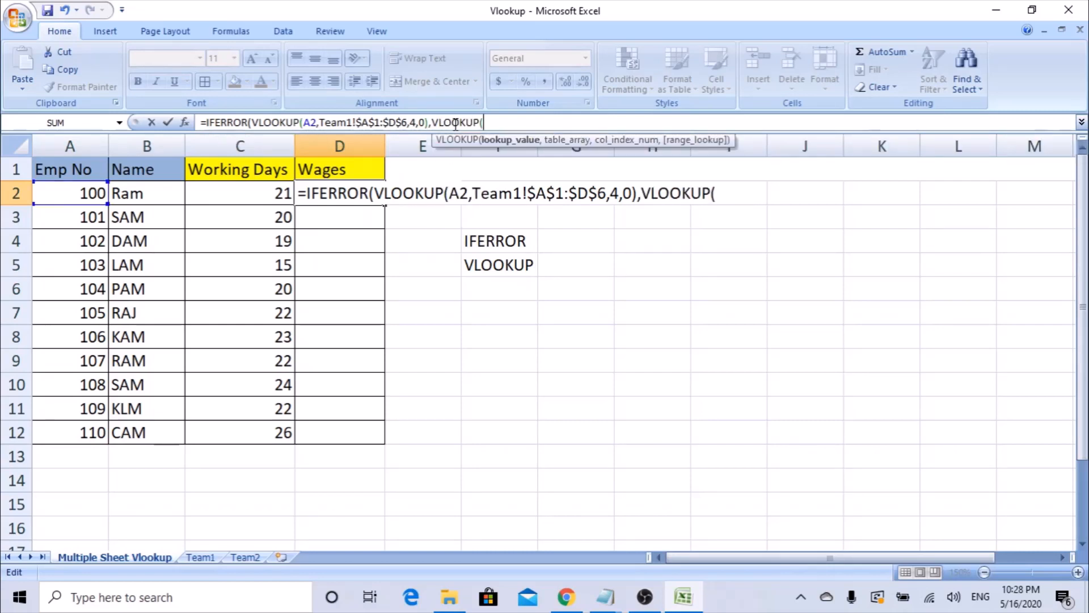
{"action": "left_click", "coordinate": [185, 122]}
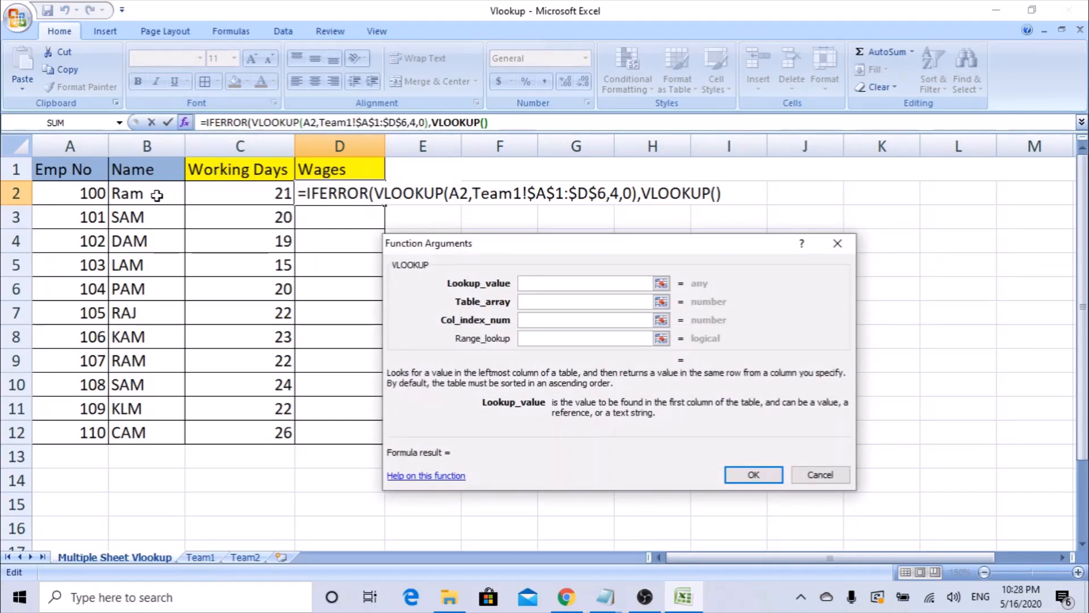
Step: Set the second VLOOKUP's lookup value to A2 and its table array to the absolute reference Team2!$A$1:$D$7
{"action": "left_click", "coordinate": [91, 193]}
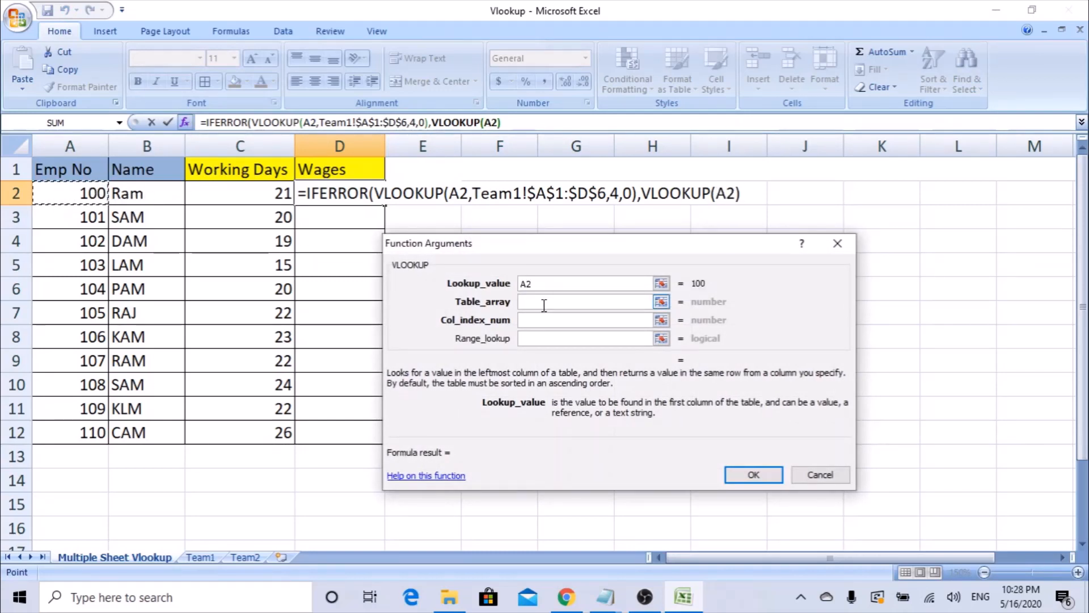
{"action": "left_click", "coordinate": [544, 304]}
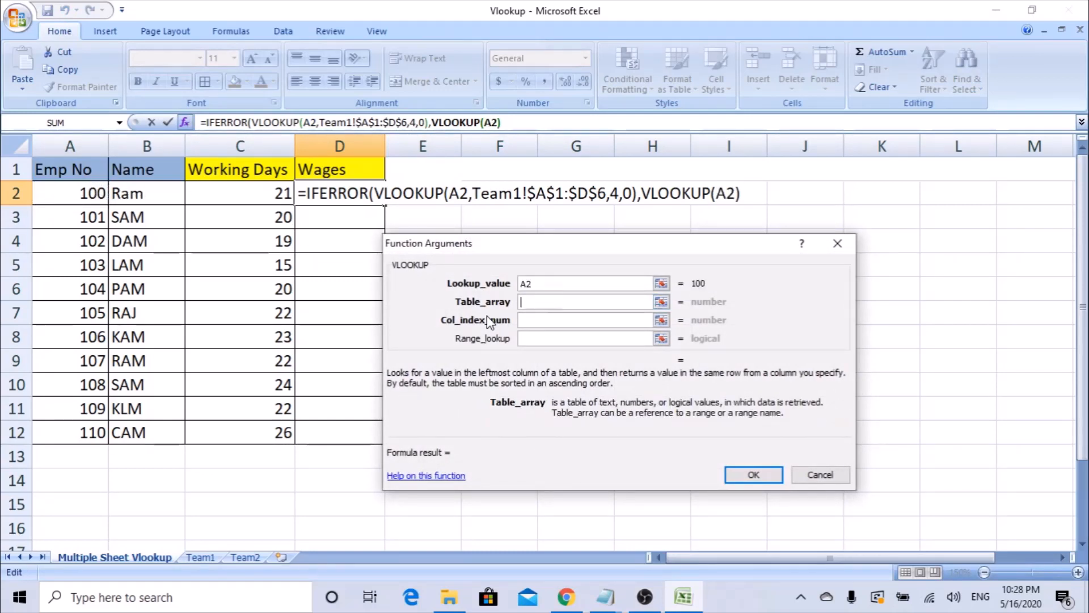
{"action": "left_click", "coordinate": [240, 557]}
{"action": "left_click_drag", "start_coordinate": [78, 170], "coordinate": [349, 313]}
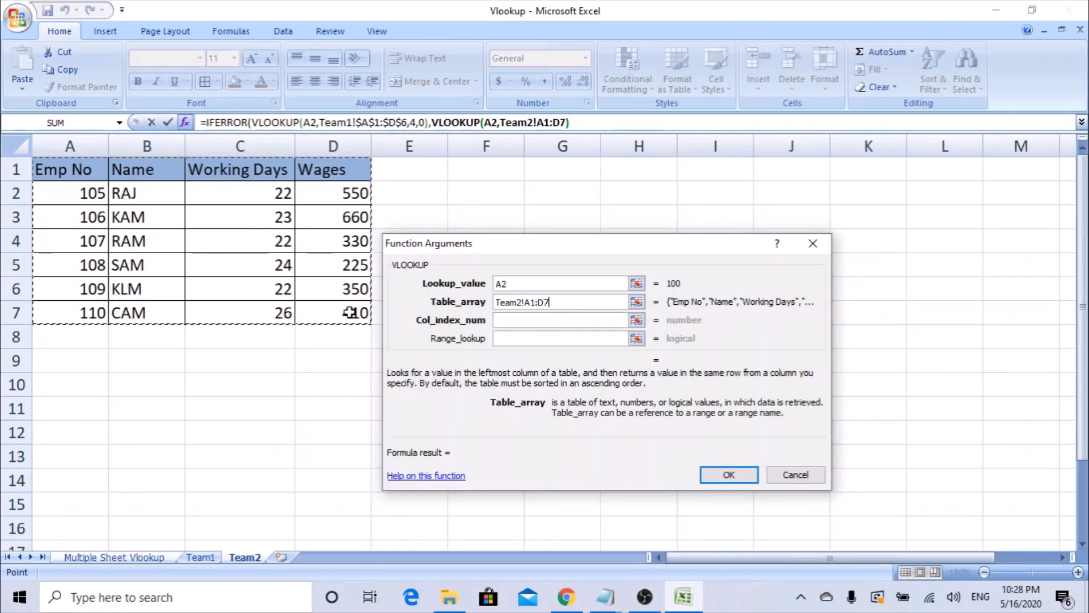
{"action": "key", "text": "F4"}
{"action": "key", "text": "Tab"}
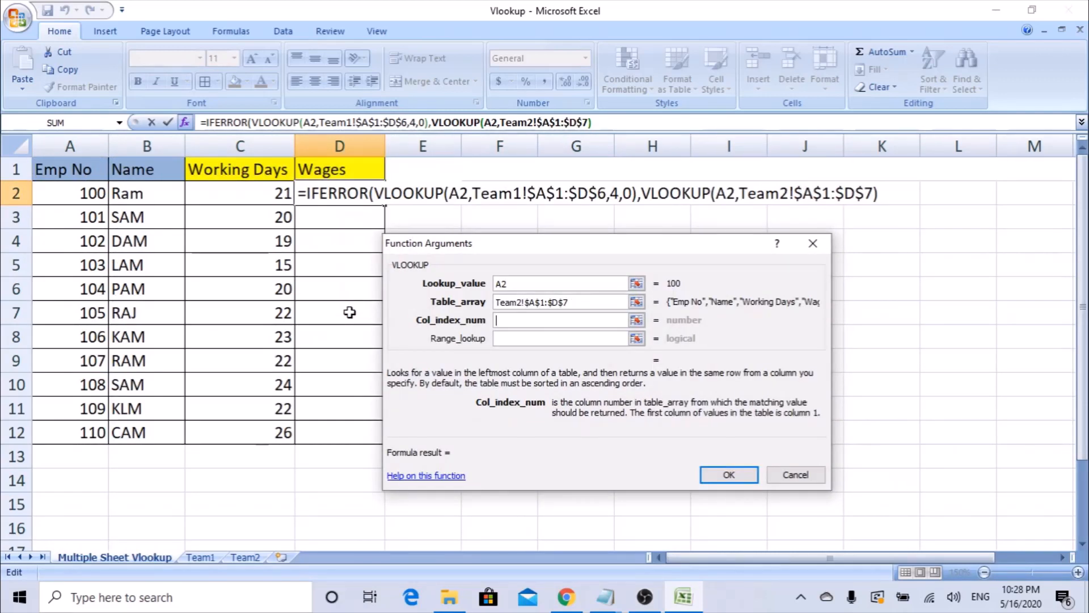
Step: Set the second VLOOKUP's column index number to 4 and its range lookup to 0
{"action": "type", "text": "4"}
{"action": "key", "text": "Tab"}
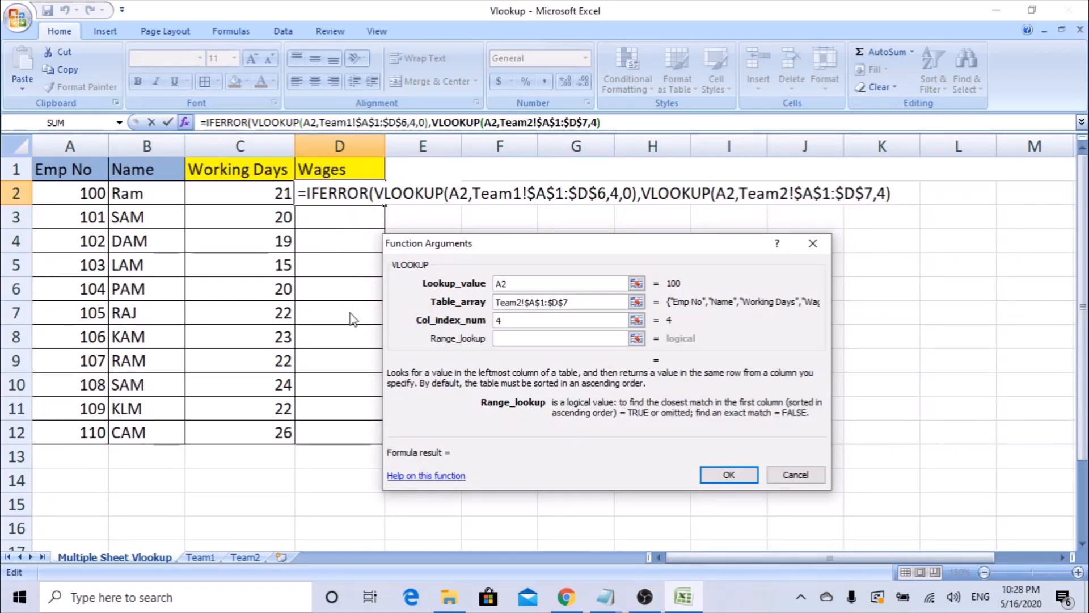
{"action": "type", "text": "0"}
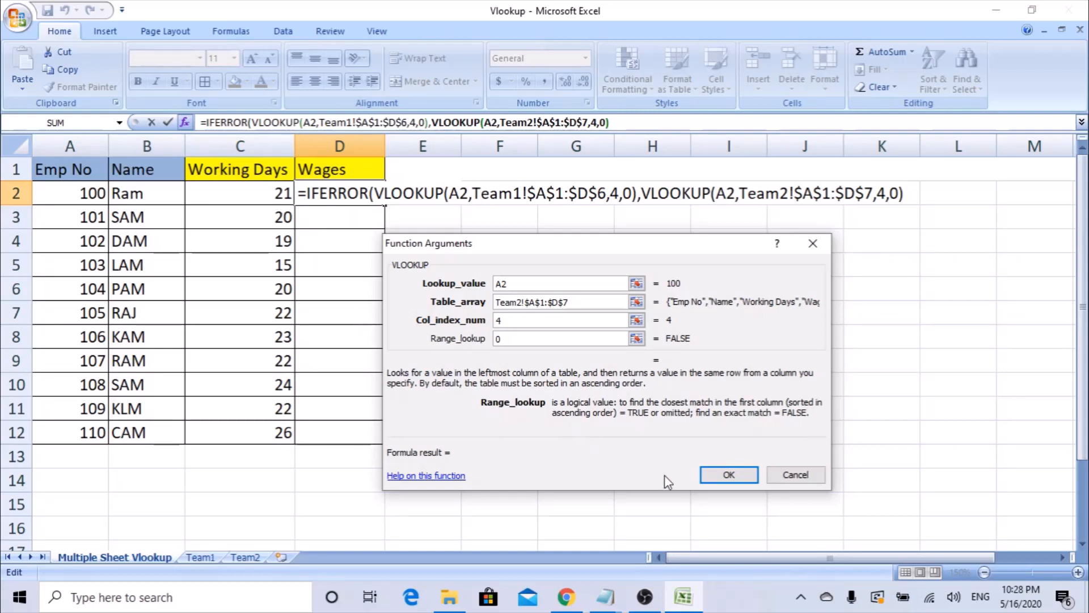
Step: Accept the function arguments and the proposed formula correction, and fill the D2 Wages formula down through D12
{"action": "left_click", "coordinate": [717, 475]}
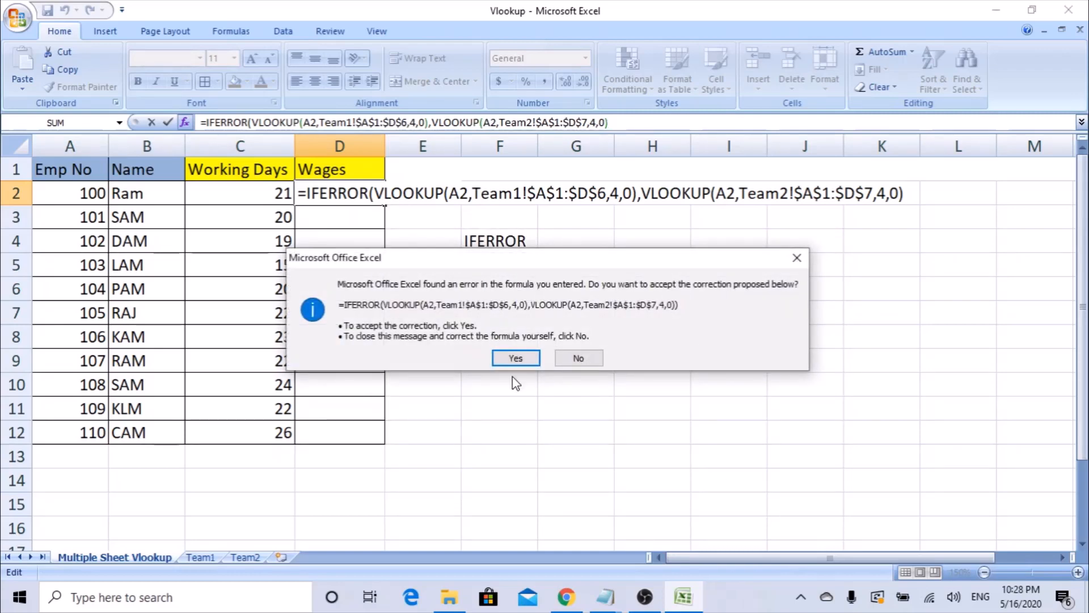
{"action": "left_click", "coordinate": [516, 358]}
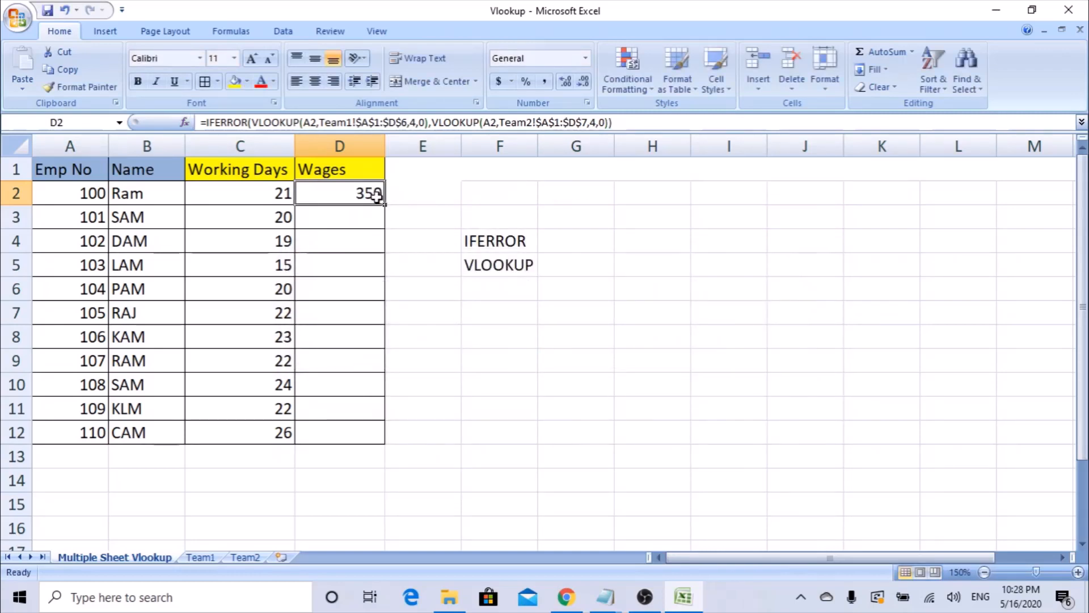
{"action": "left_click_drag", "start_coordinate": [385, 203], "coordinate": [375, 440]}
Step: Examine the filled Wages formulas in D12, D11, D10, D9 and D2 and the Working Days formula in C2 without changing them
{"action": "double_click", "coordinate": [364, 430]}
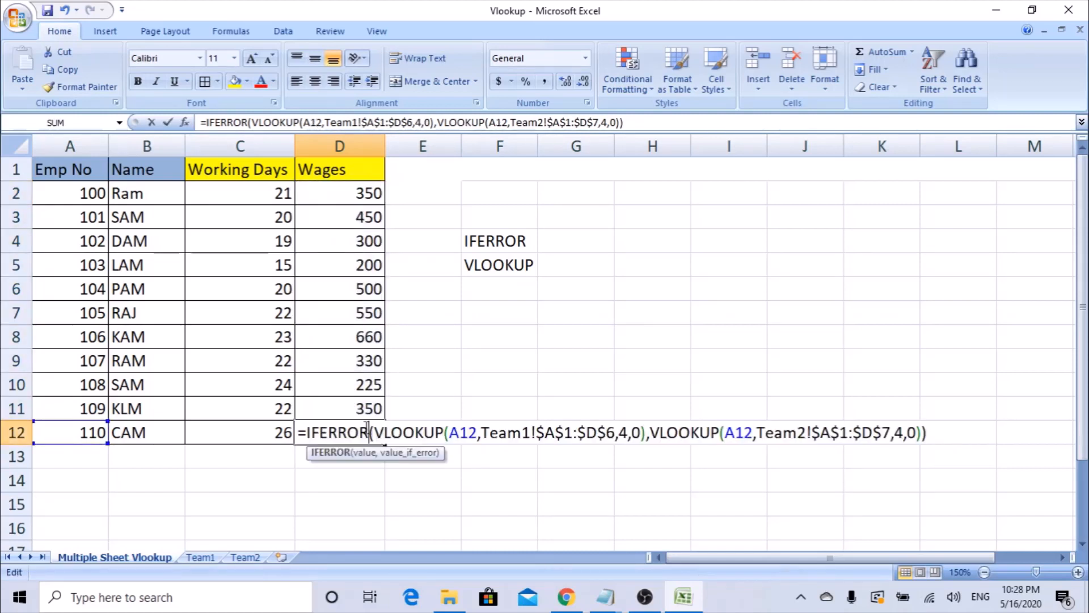
{"action": "double_click", "coordinate": [364, 408]}
{"action": "left_click", "coordinate": [364, 384]}
{"action": "double_click", "coordinate": [359, 360]}
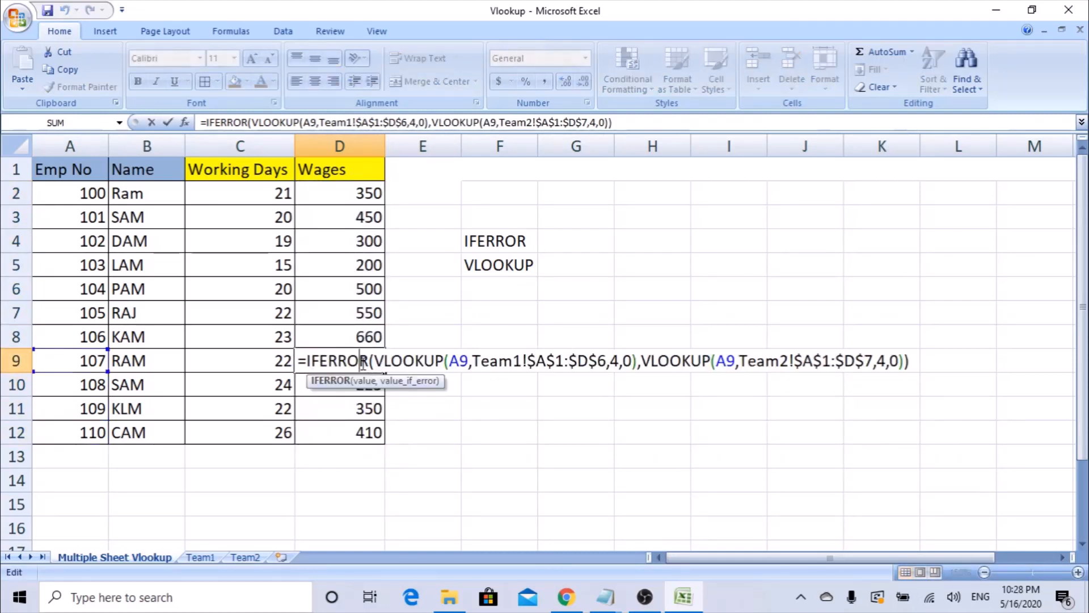
{"action": "key", "text": "Escape"}
{"action": "double_click", "coordinate": [352, 194]}
{"action": "key", "text": "Escape"}
{"action": "left_click", "coordinate": [239, 193]}
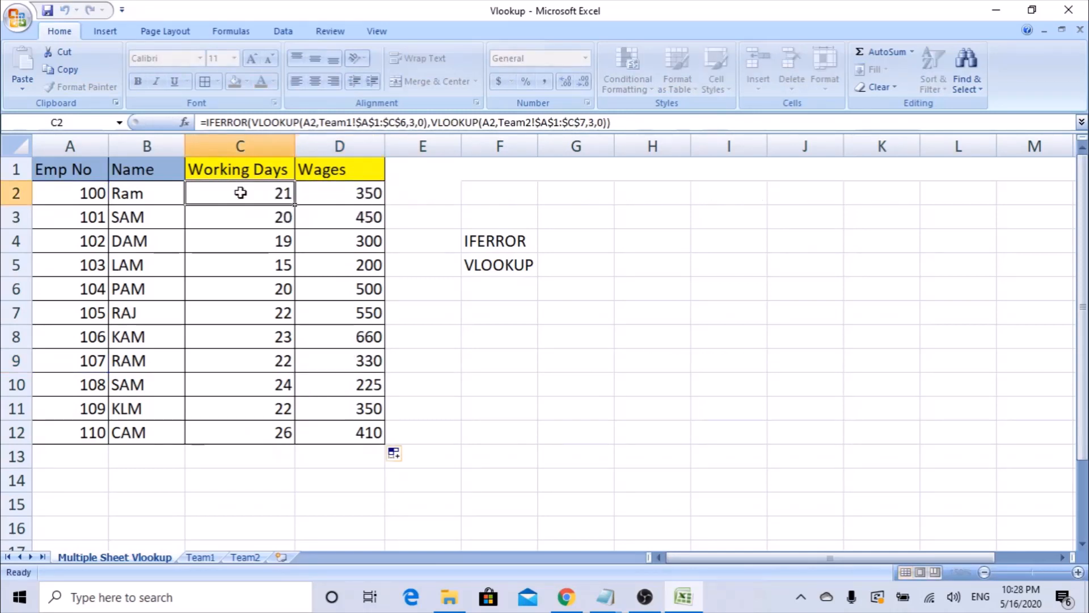
{"action": "double_click", "coordinate": [240, 193]}
{"action": "key", "text": "Escape"}
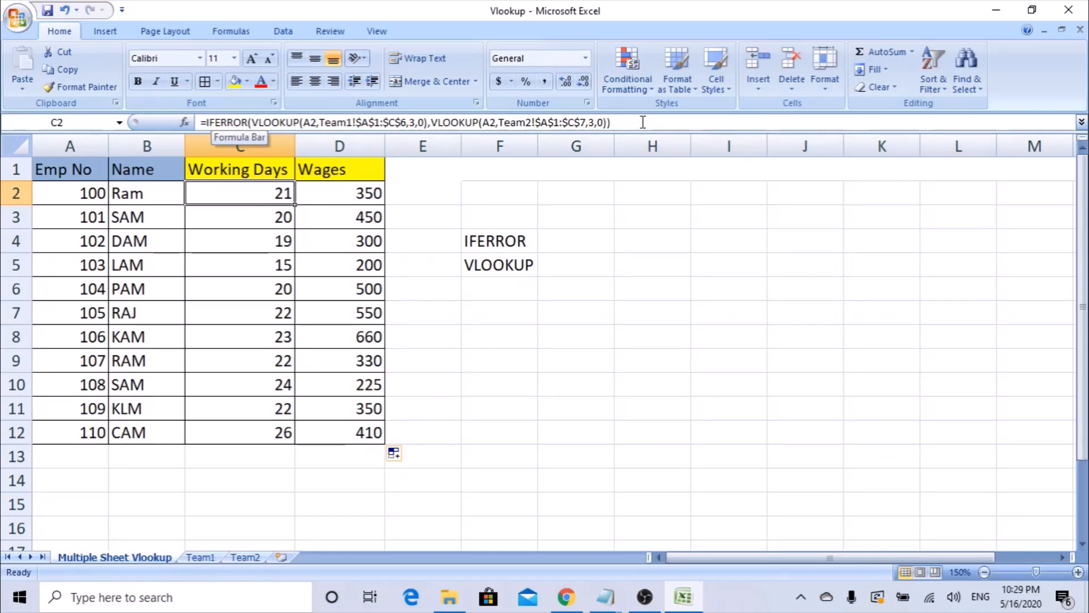
{"action": "left_click", "coordinate": [618, 121]}
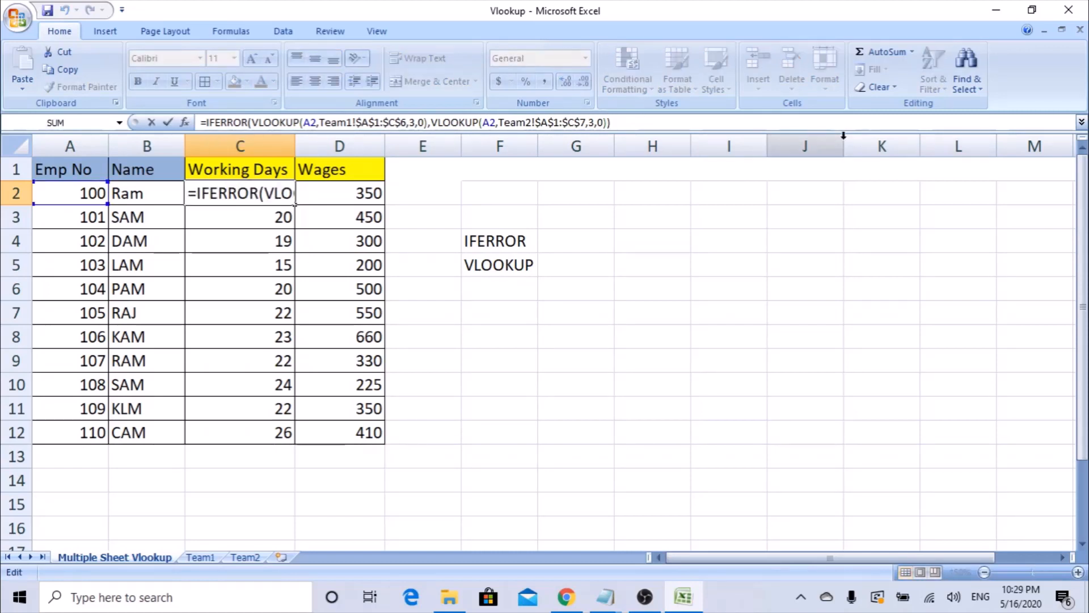
{"action": "type", "text": ","}
{"action": "type", "text": "ife"}
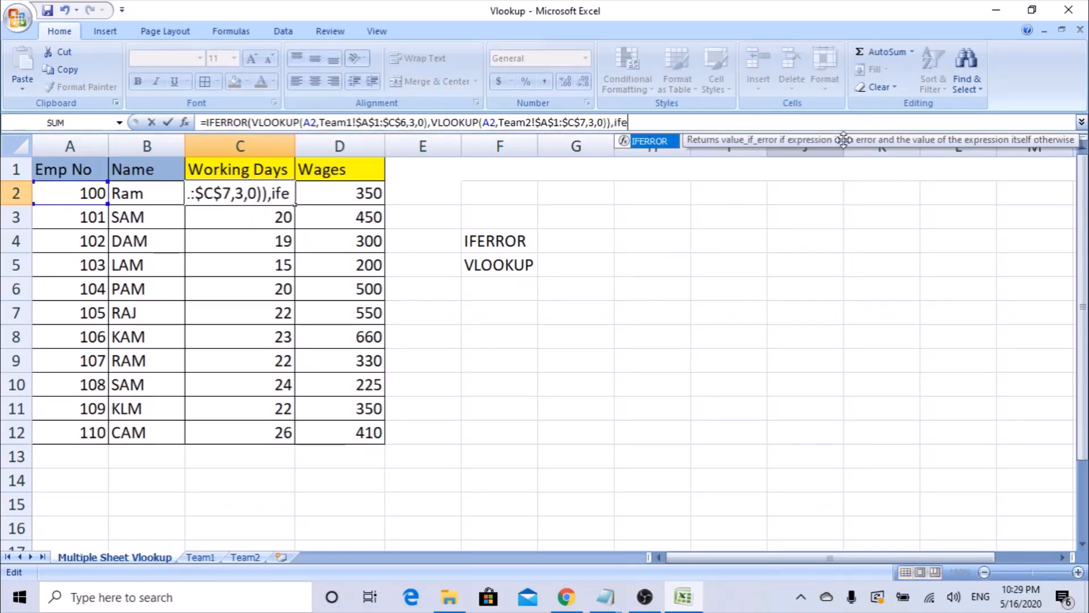
{"action": "type", "text": "rro"}
{"action": "key", "text": "Tab"}
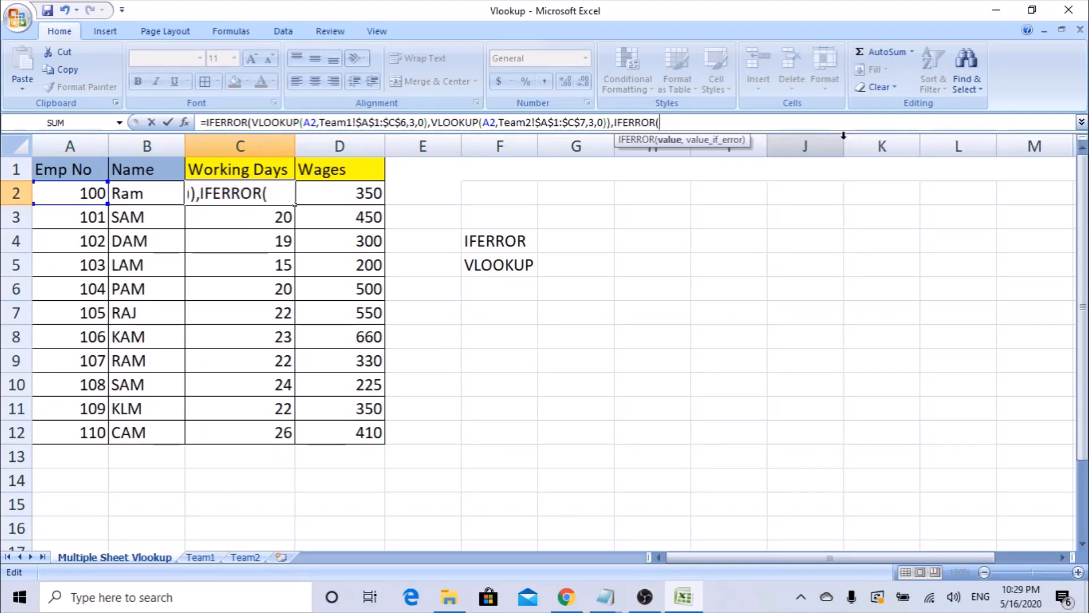
{"action": "type", "text": "vloo"}
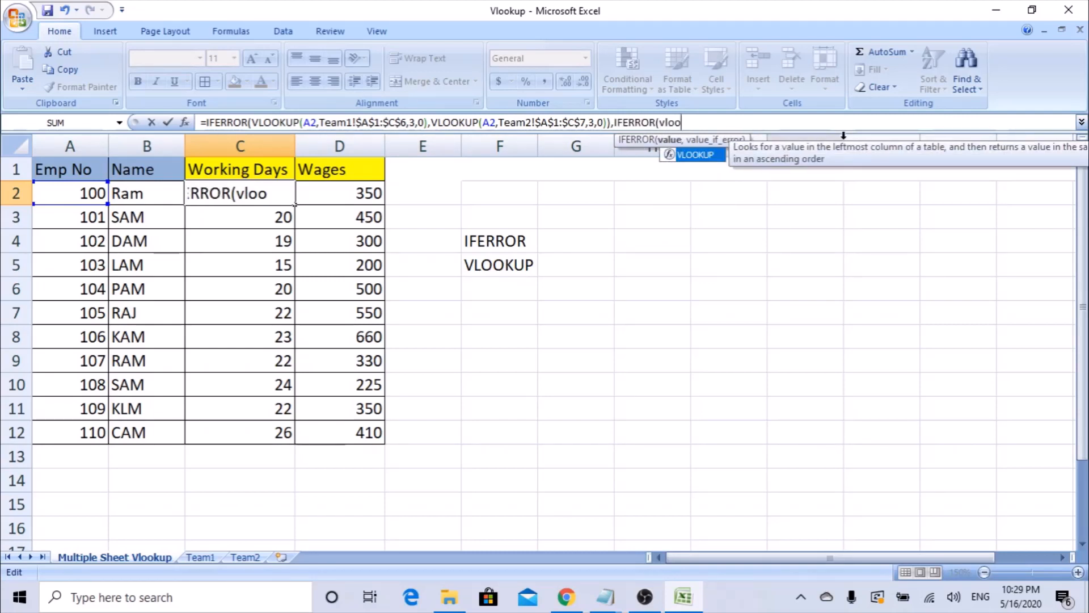
{"action": "key", "text": "Escape"}
{"action": "key", "text": "Escape"}
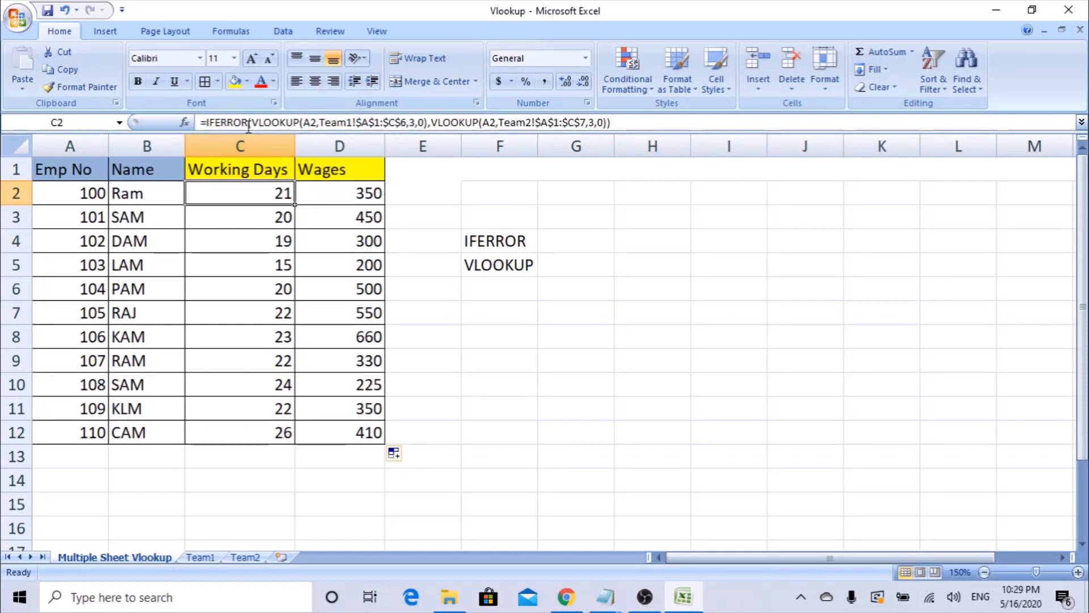
{"action": "left_click", "coordinate": [636, 125]}
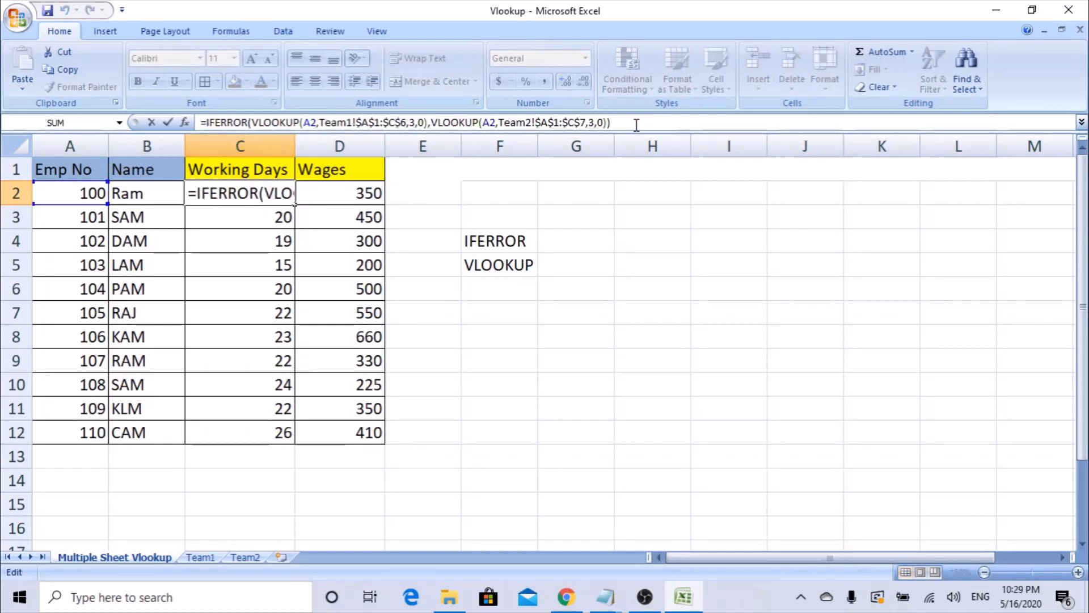
{"action": "type", "text": ",if"}
{"action": "key", "text": "Tab"}
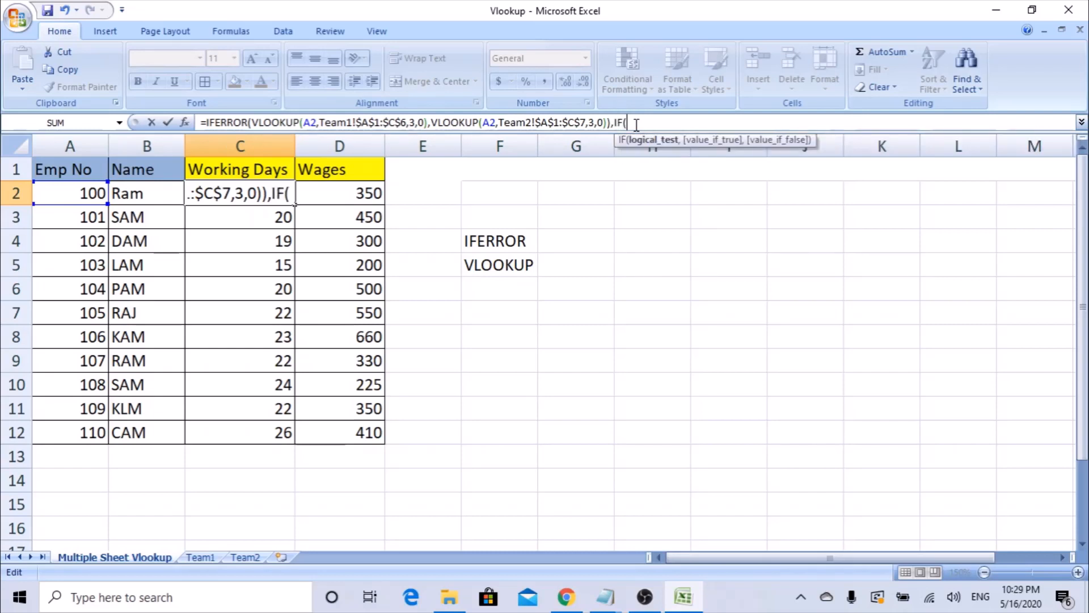
{"action": "key", "text": "BackSpace"}
{"action": "key", "text": "BackSpace"}
{"action": "key", "text": "BackSpace"}
{"action": "key", "text": "BackSpace"}
{"action": "key", "text": "ctrl+Return"}
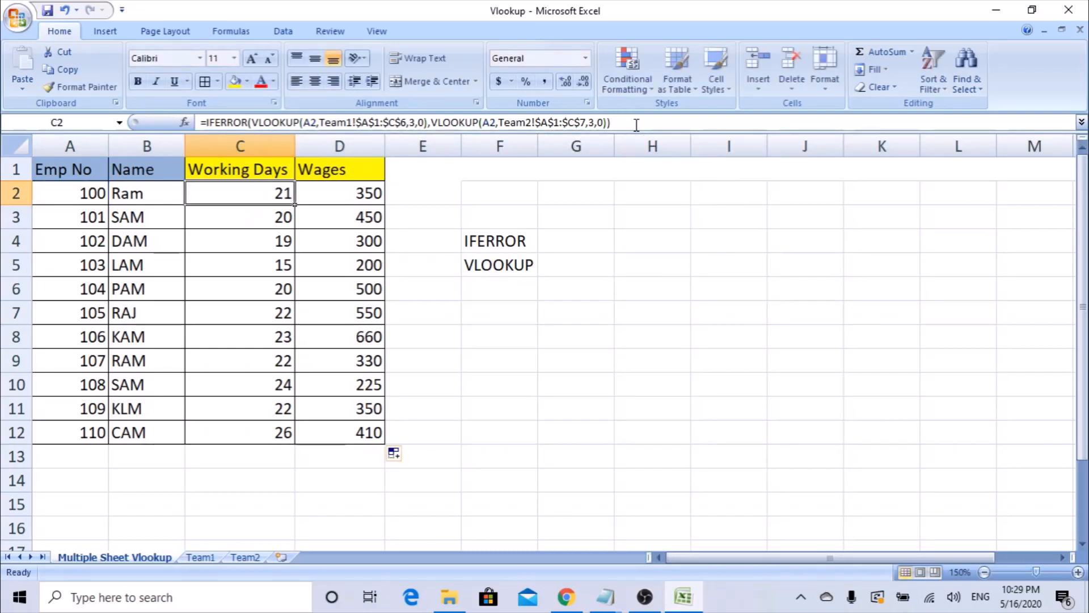